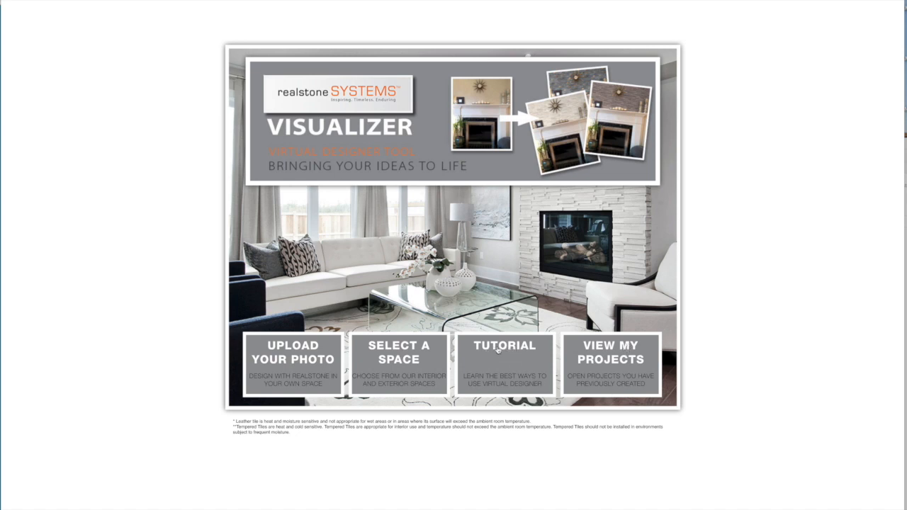
Open the sample bathroom scene with the walk-in shower and cover its left wall with Nero Offset 6"x24" tile
click(398, 351)
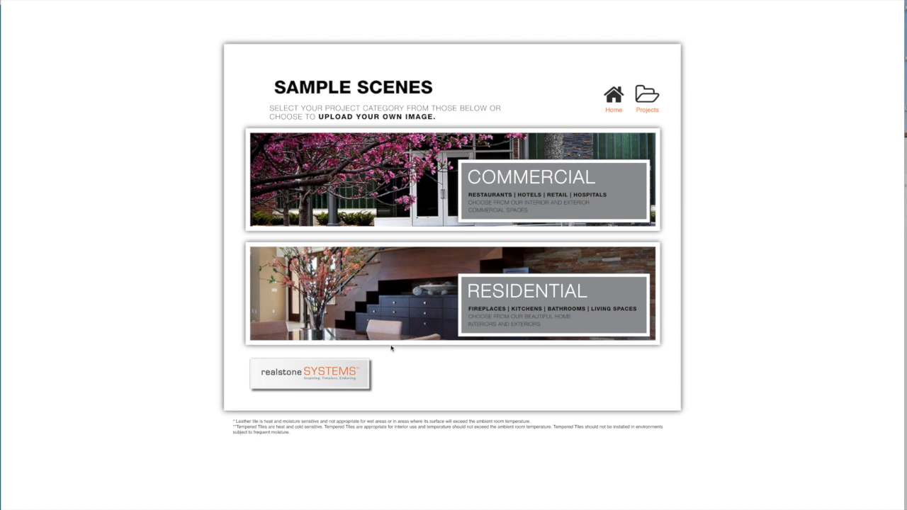
click(521, 177)
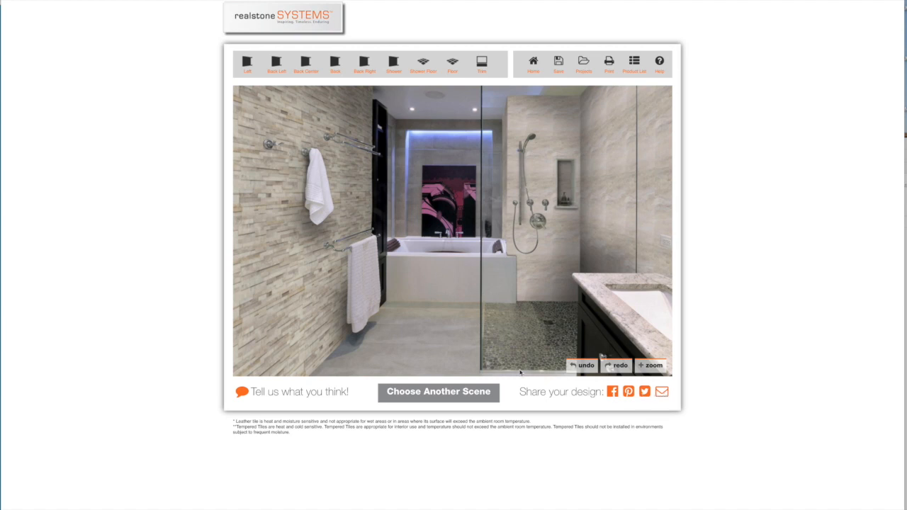
click(291, 268)
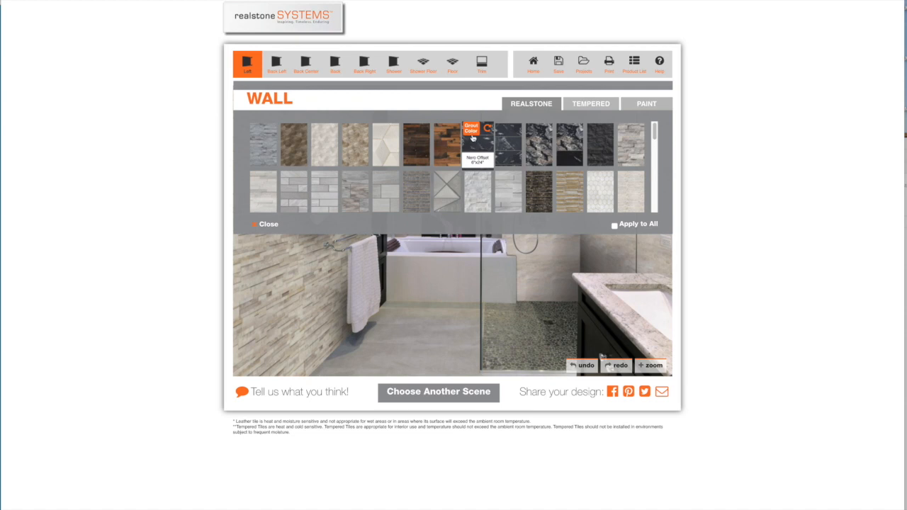
click(478, 145)
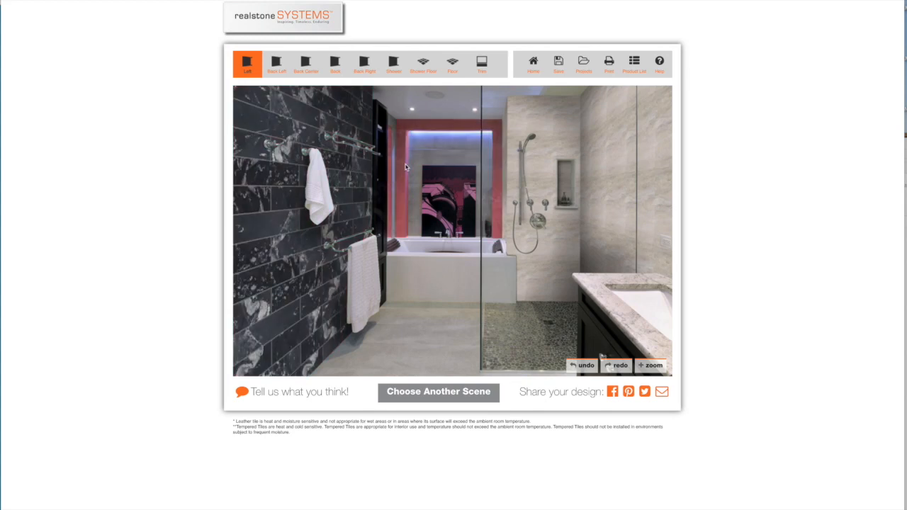
Set the grout of the left wall's Nero Offset tile to the golden tan Bostik colour
click(351, 197)
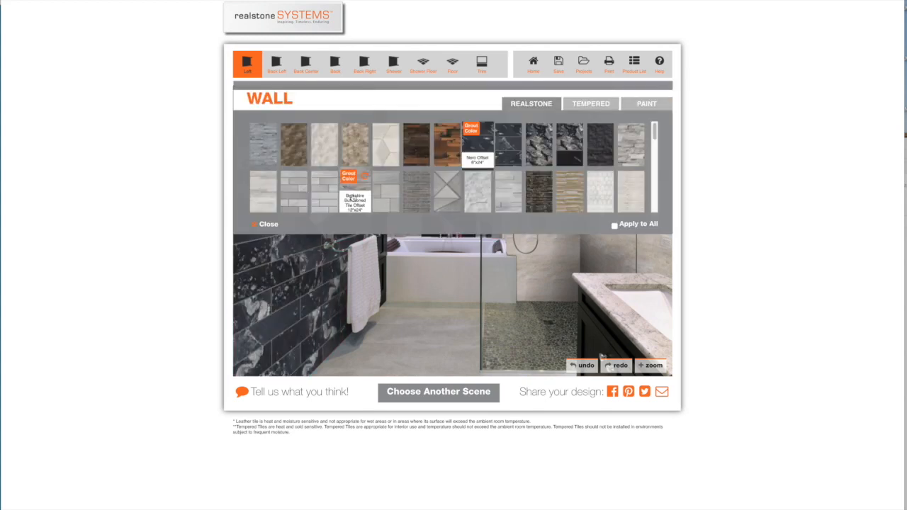
click(471, 131)
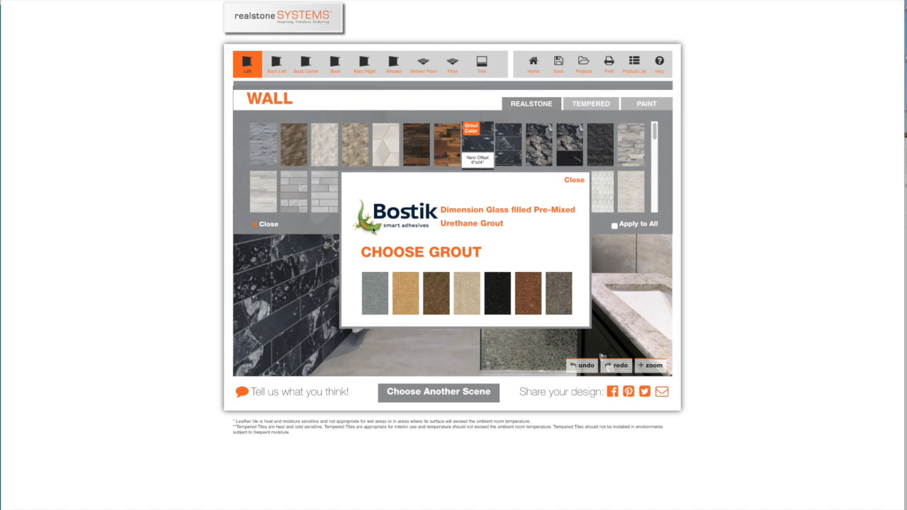
click(404, 289)
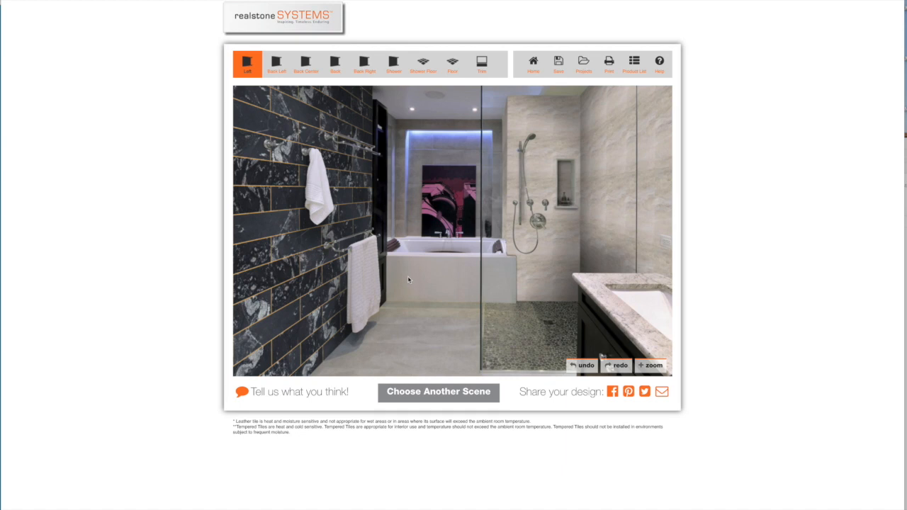
Cover the shower walls with light grey plank-style stone and the main bathroom floor with cream small-format tile
click(633, 232)
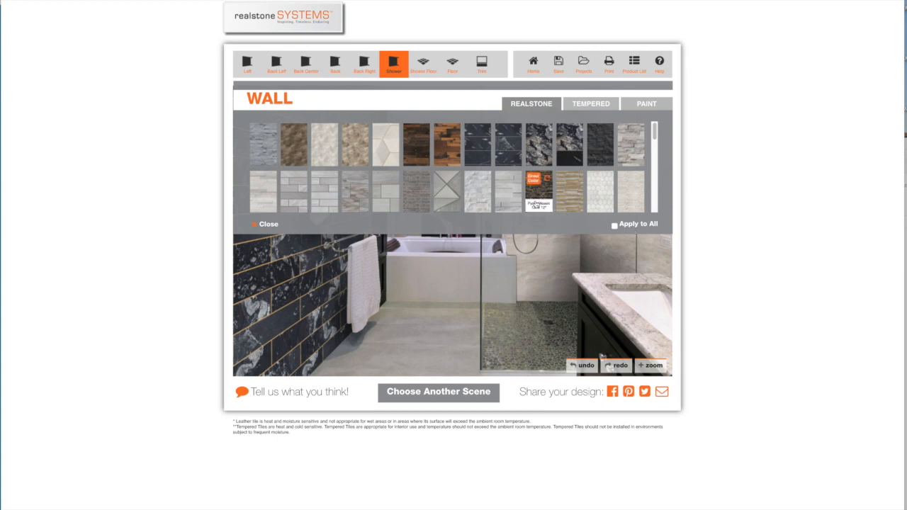
click(508, 191)
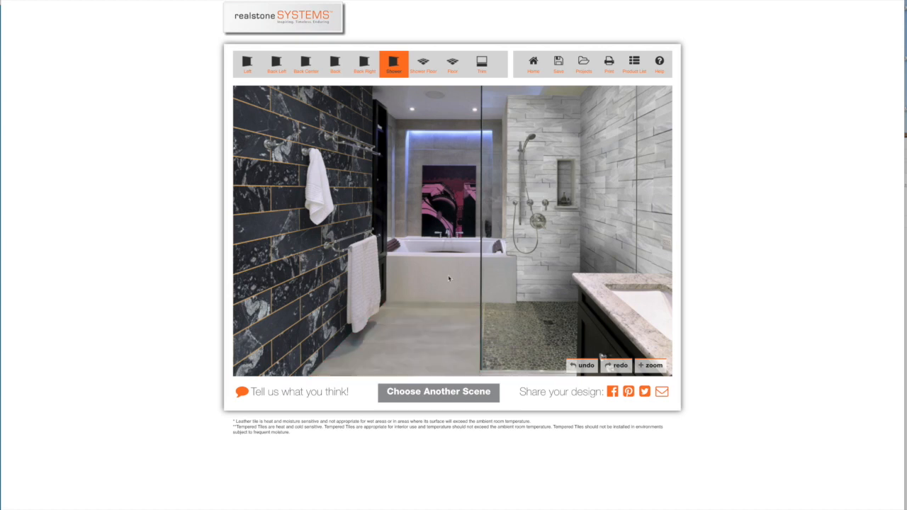
click(444, 326)
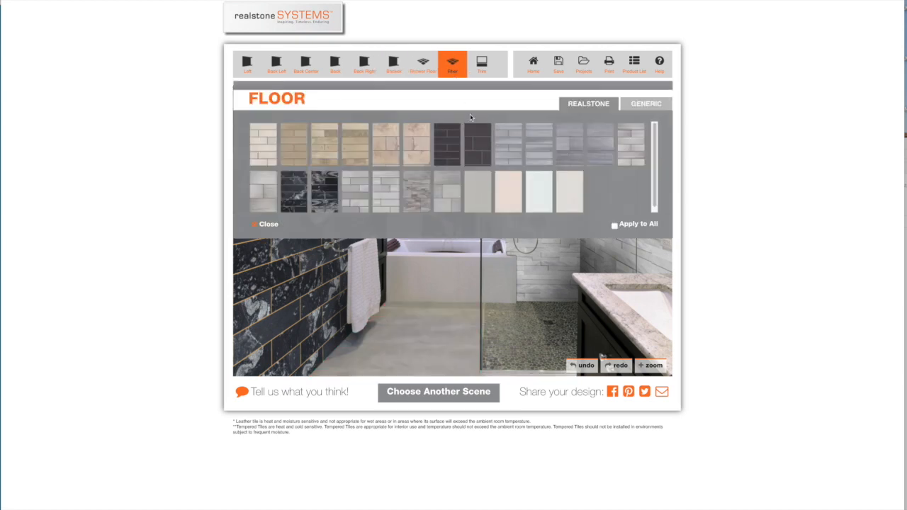
click(510, 190)
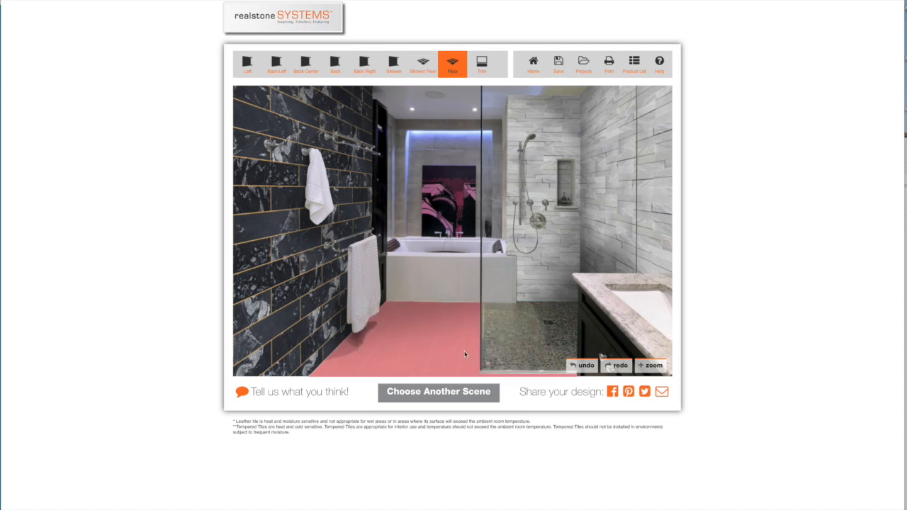
Browse the Realstone, Tempered and Paint finishes offered for the back wall and close the selection without applying one
click(428, 148)
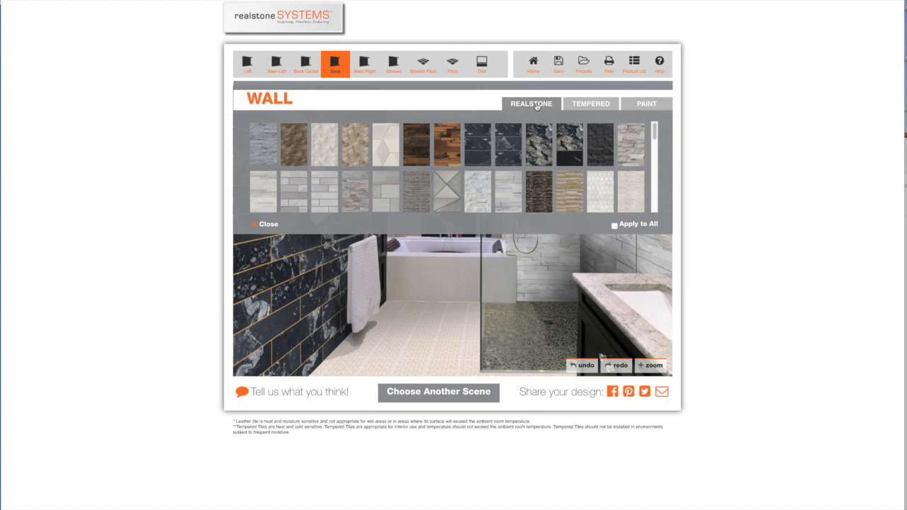
click(585, 103)
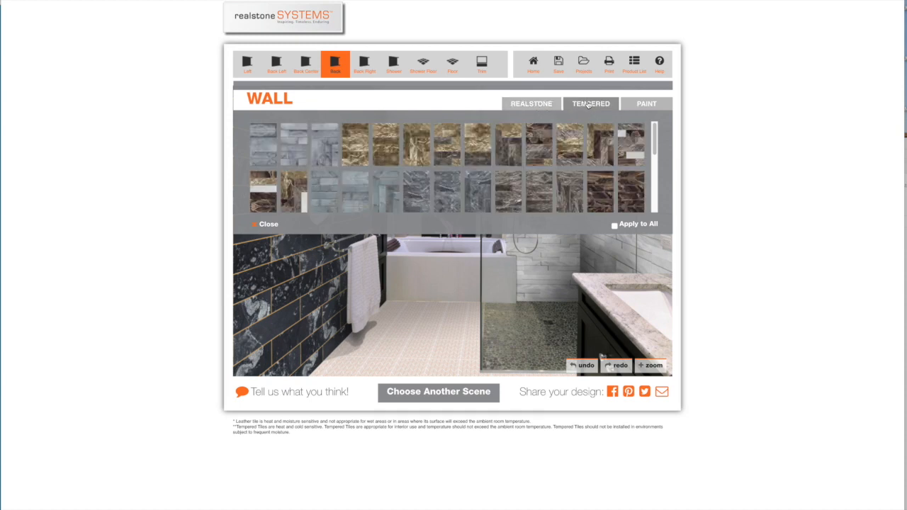
click(643, 105)
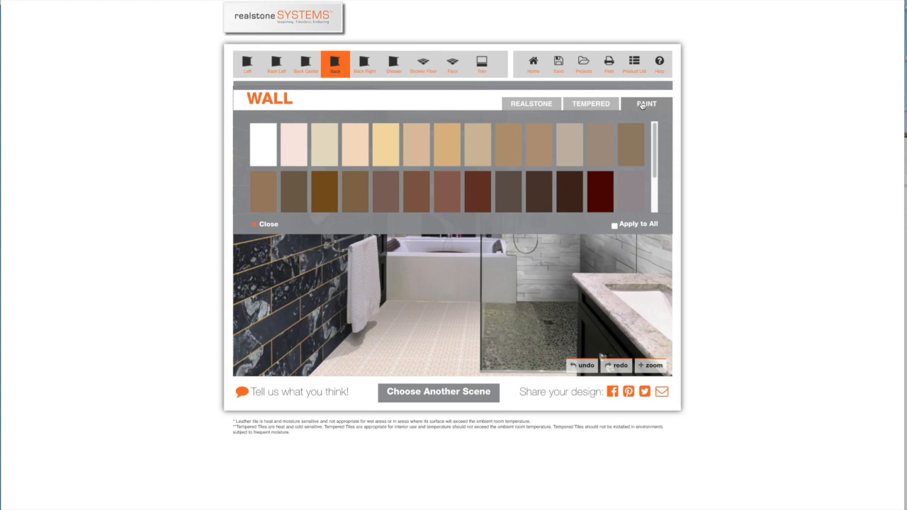
mouse_move(655, 130)
mouse_down()
mouse_move(656, 183)
mouse_move(652, 115)
mouse_up()
click(253, 225)
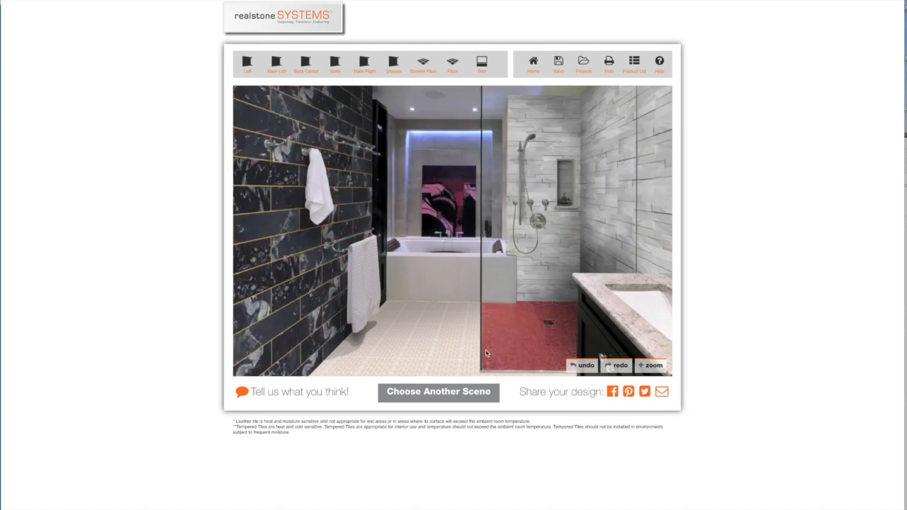
View the form for emailing the bathroom design, close it unsent, and call up the print option
click(662, 392)
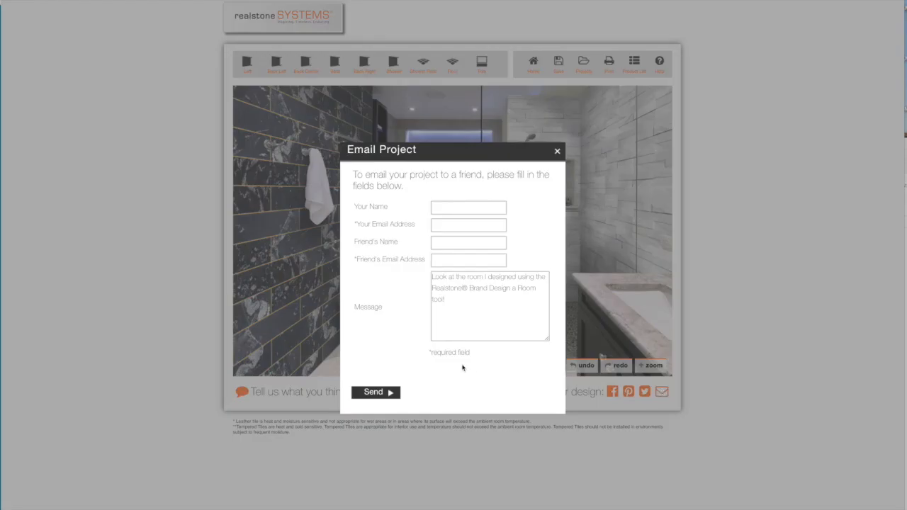
click(456, 209)
click(558, 151)
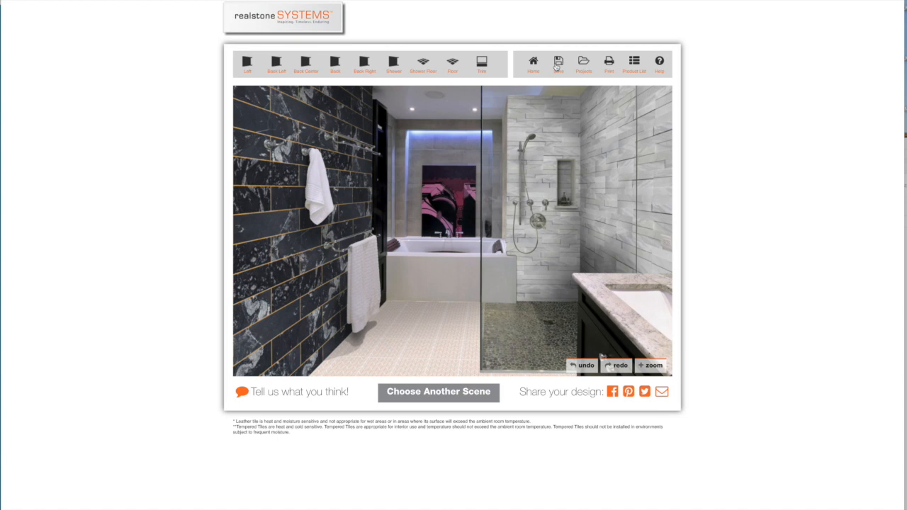
click(609, 61)
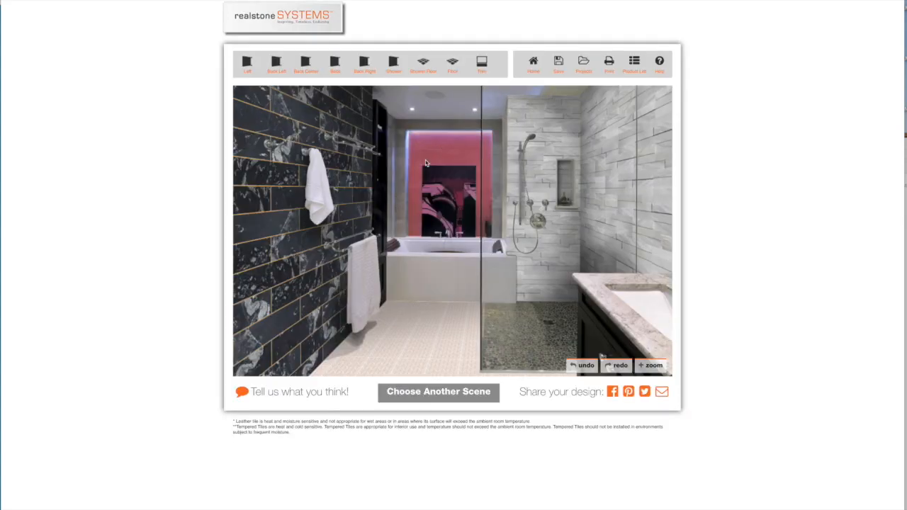
Return to the home page, start uploading an own photo, and log in with the account e-mail address and password
click(533, 63)
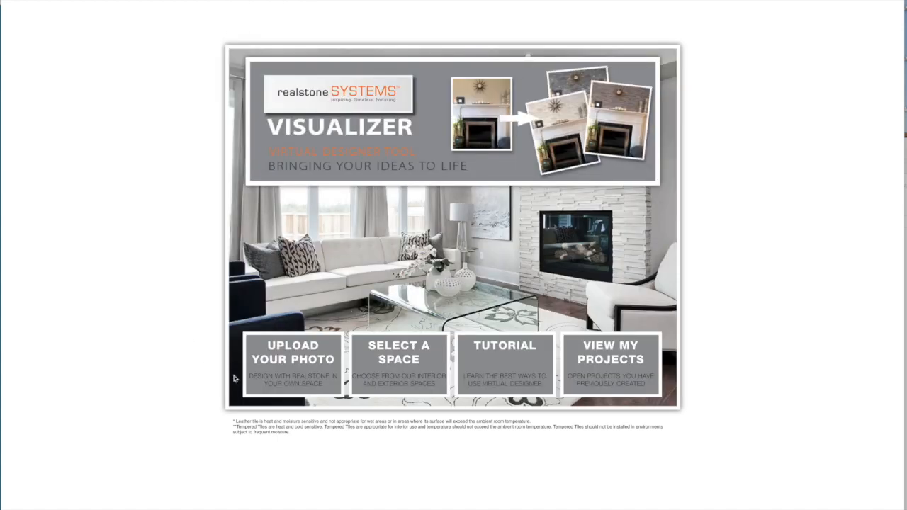
click(297, 361)
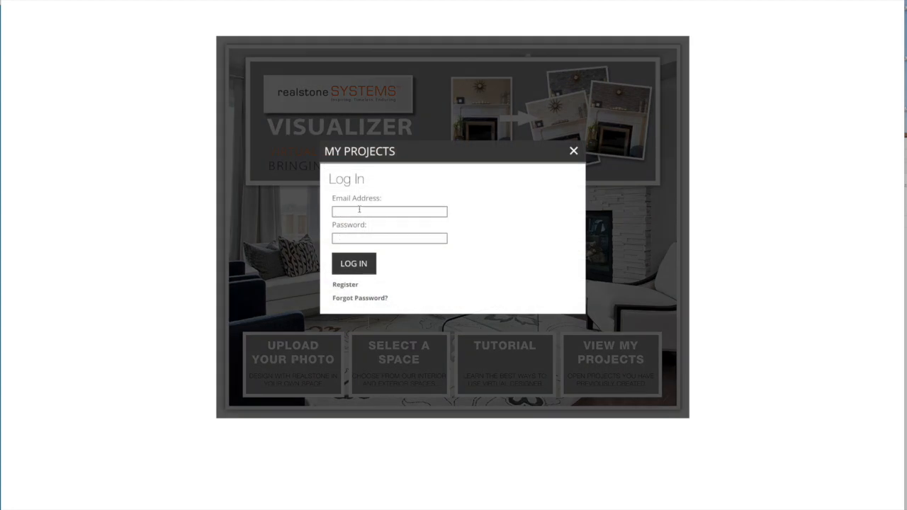
click(360, 210)
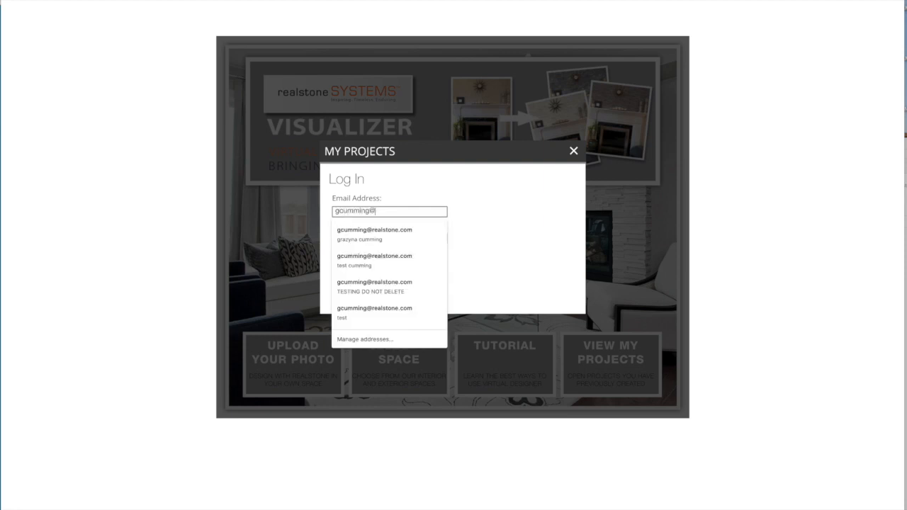
click(348, 236)
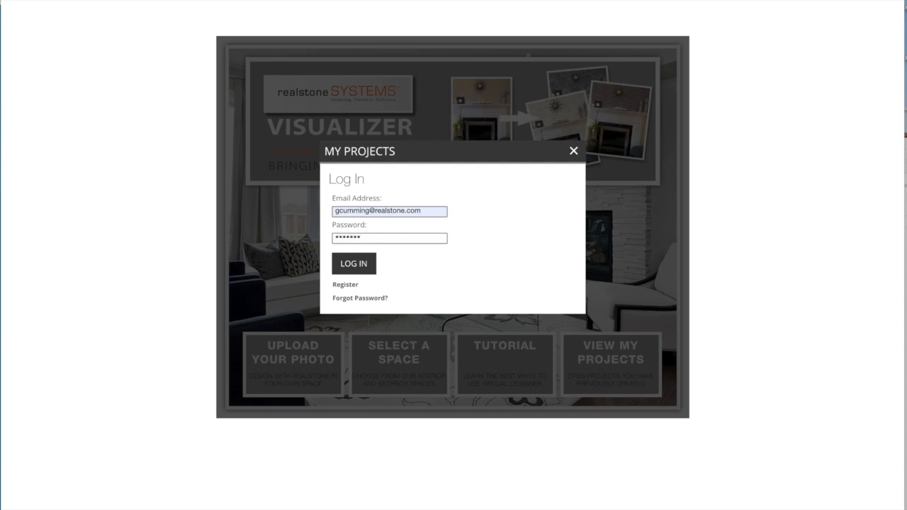
click(354, 268)
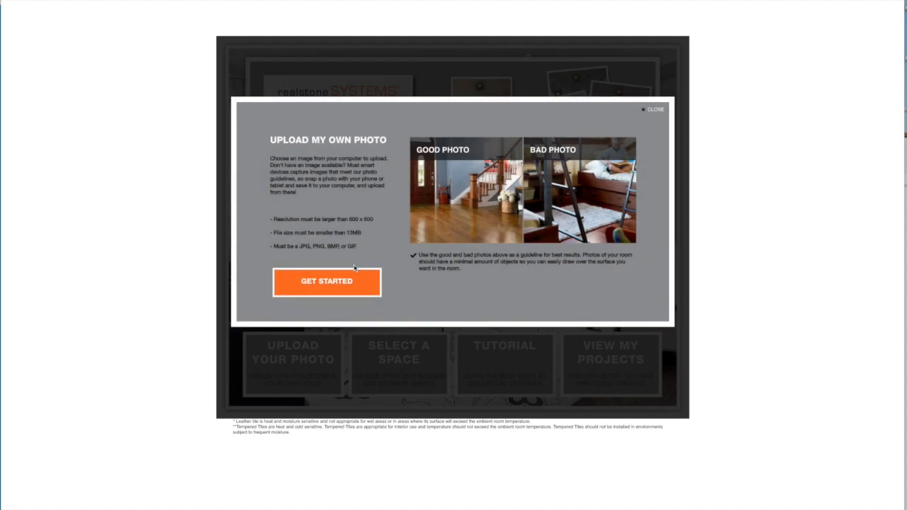
Upload the Desktop screenshot of the stone fireplace and pool table, grouping the files by date added, and start the project with it
click(311, 282)
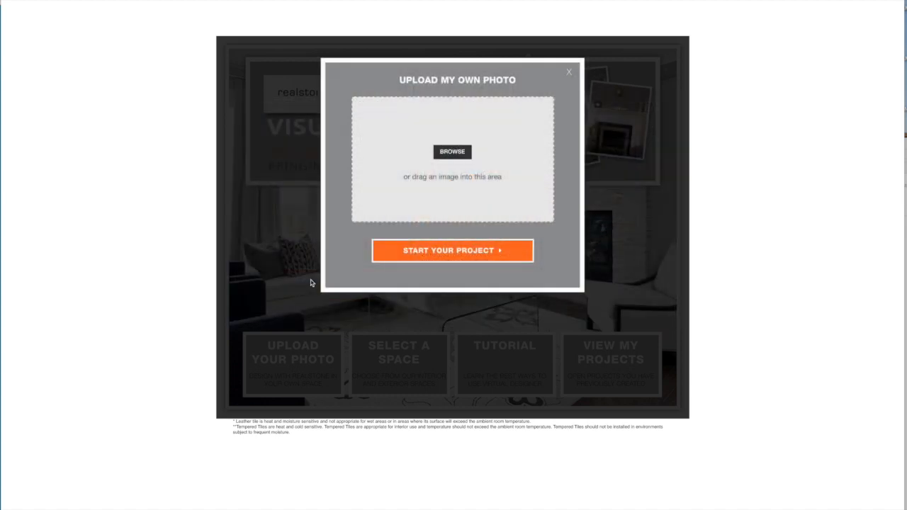
click(453, 151)
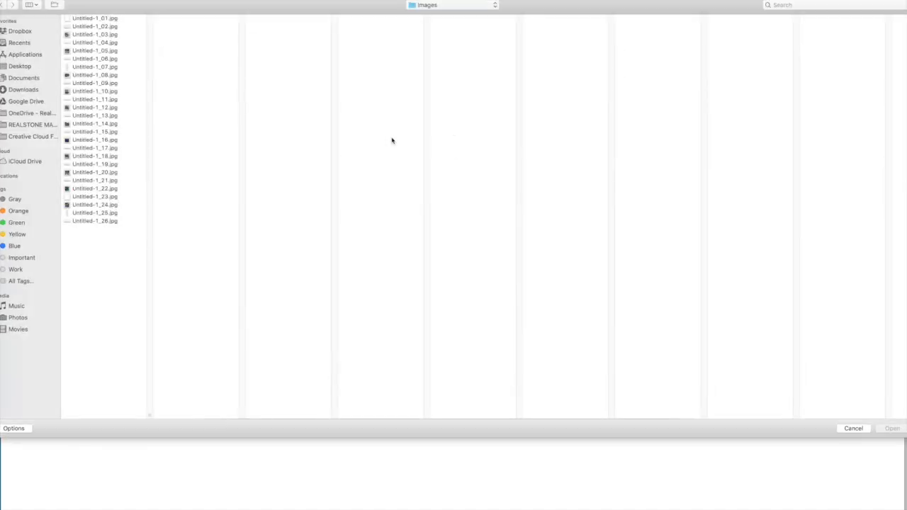
click(24, 66)
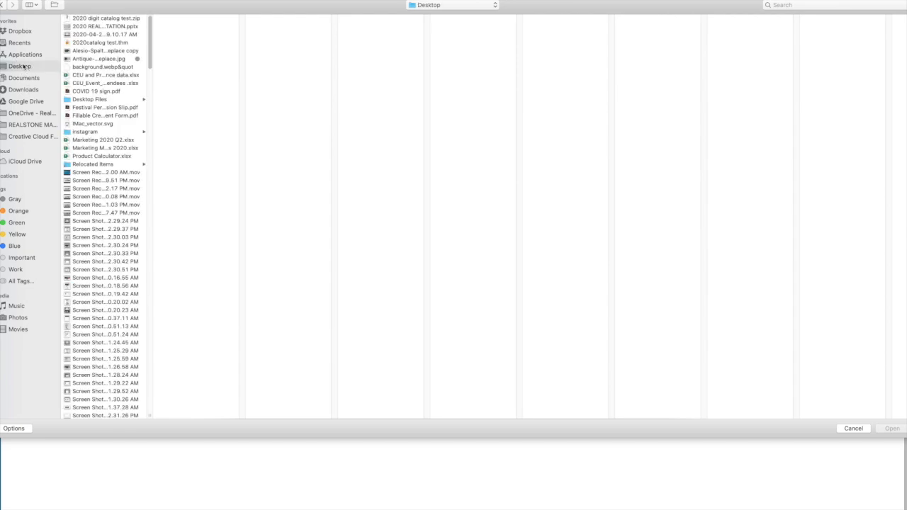
click(35, 6)
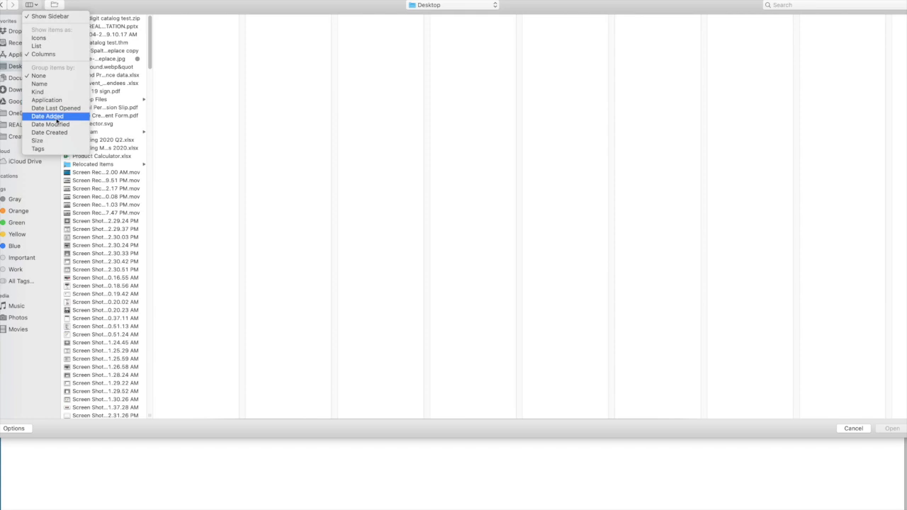
click(59, 119)
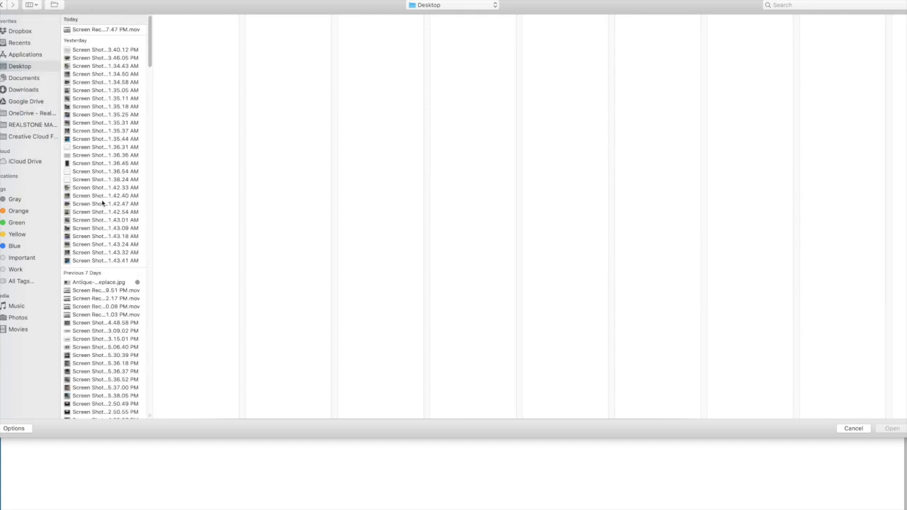
click(103, 58)
double_click(103, 58)
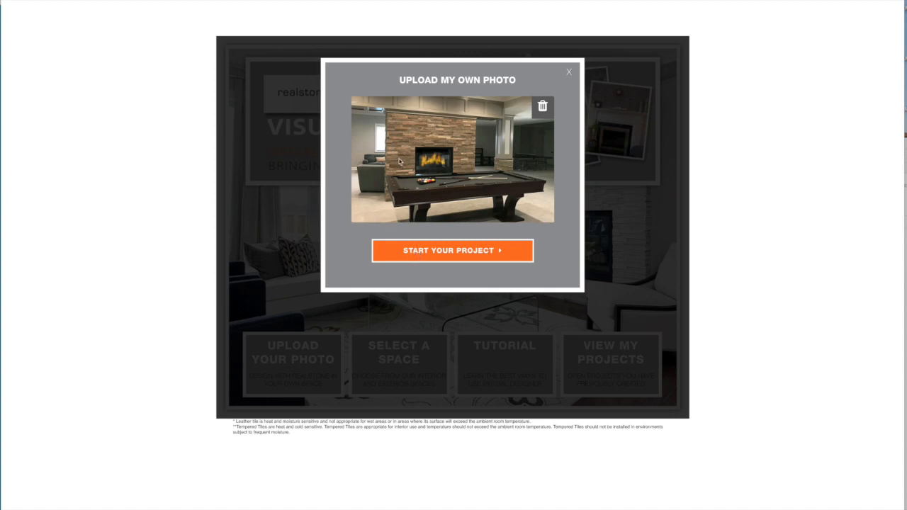
click(421, 252)
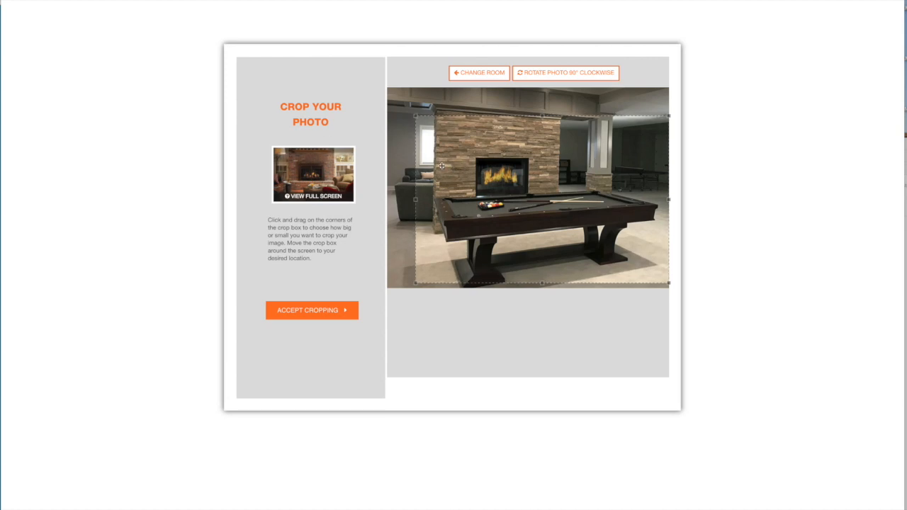
Crop the photo from its upper-left corner across nearly the full width, trimming the lowest strip of floor, and accept the cropping
drag(448, 167, 419, 140)
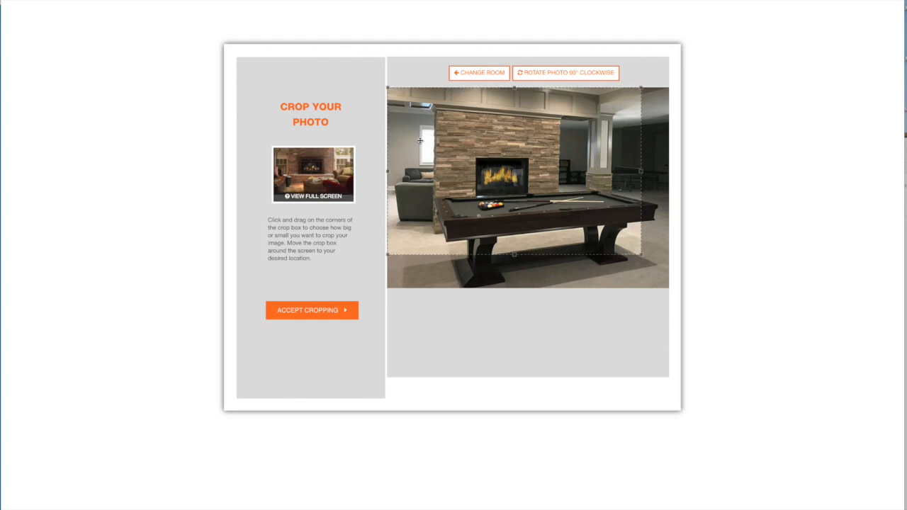
drag(641, 255, 671, 264)
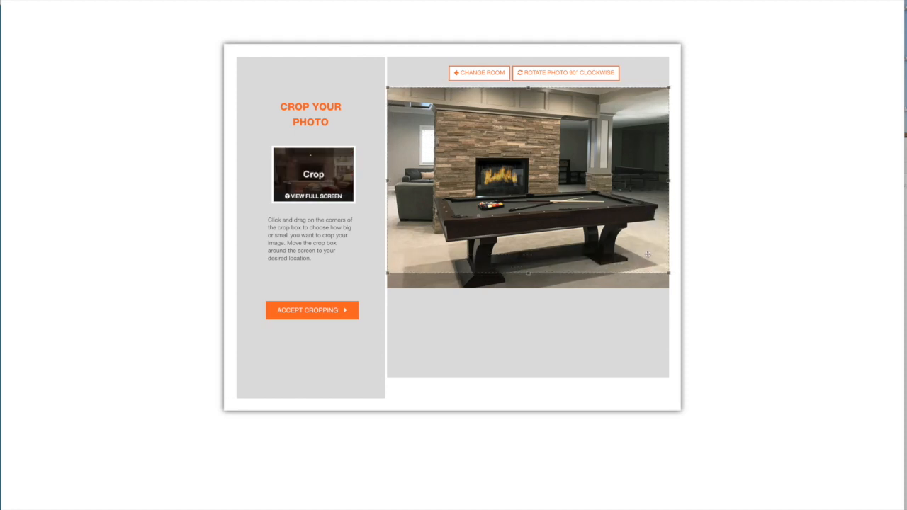
mouse_move(669, 274)
mouse_down()
mouse_move(577, 215)
mouse_move(669, 261)
mouse_up()
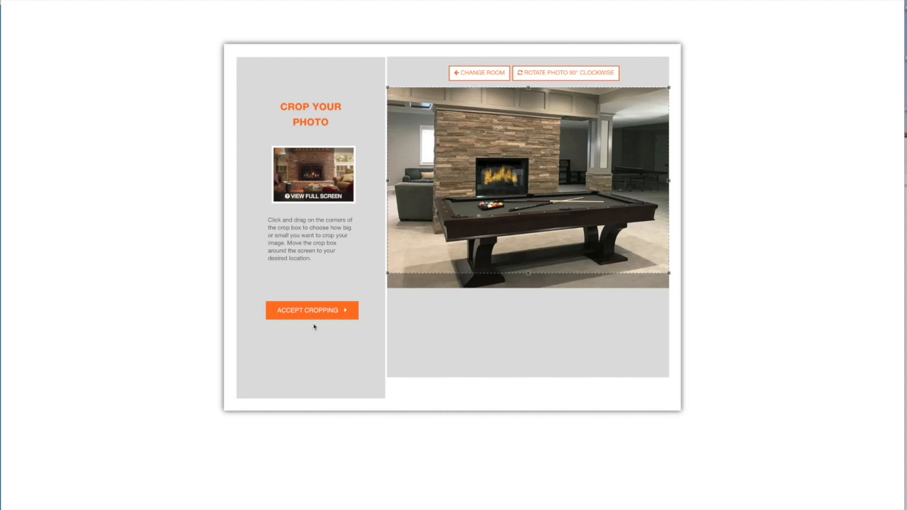
click(314, 311)
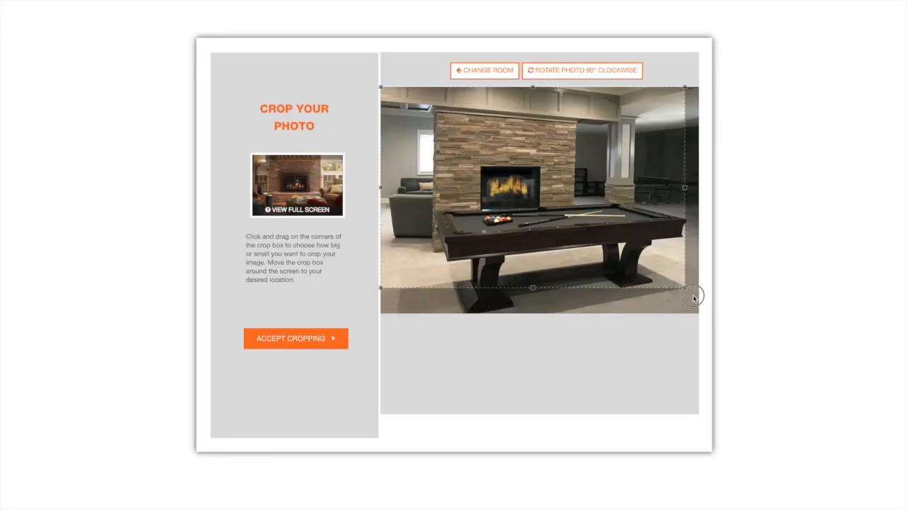
click(286, 342)
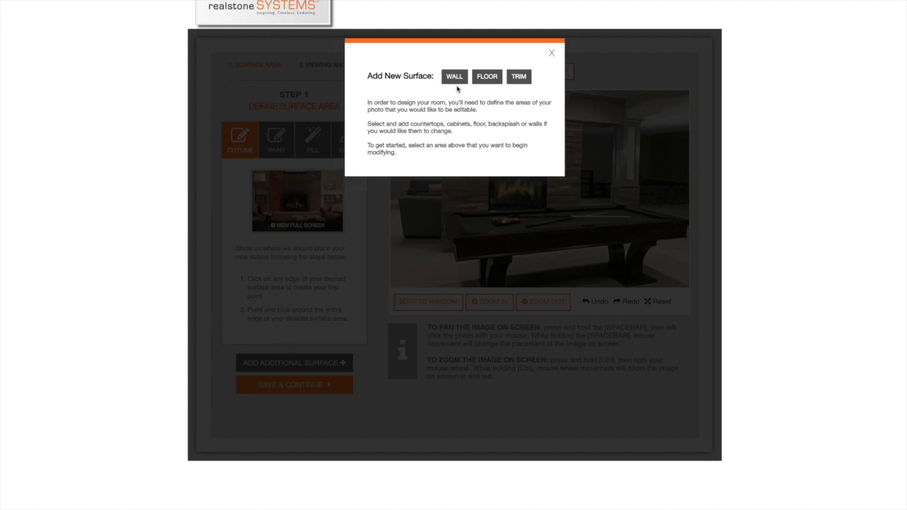
Add a wall surface and place outline points around the fireplace wall's upper and far edges and the firebox corners
click(454, 79)
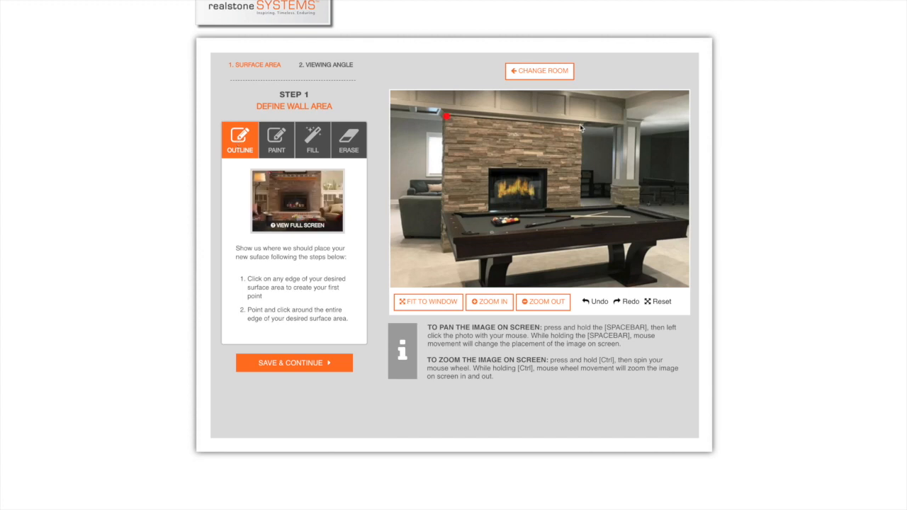
click(581, 207)
click(547, 207)
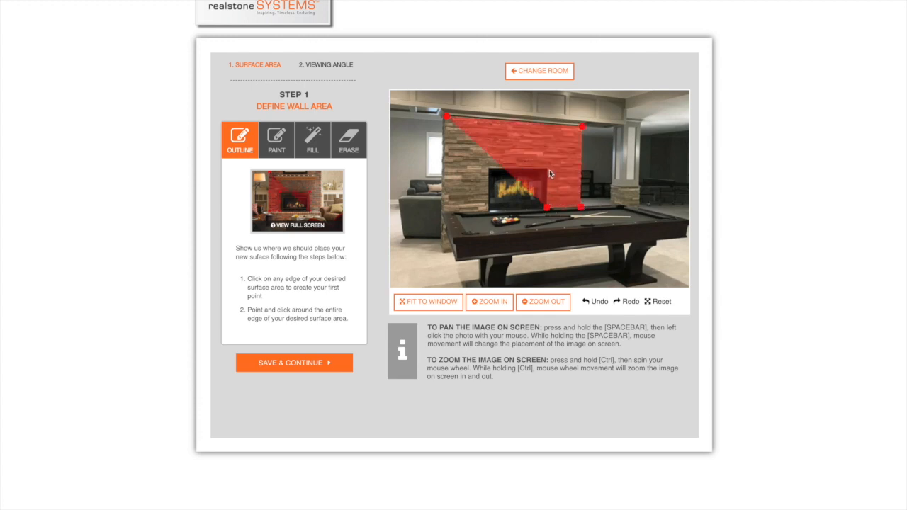
click(489, 168)
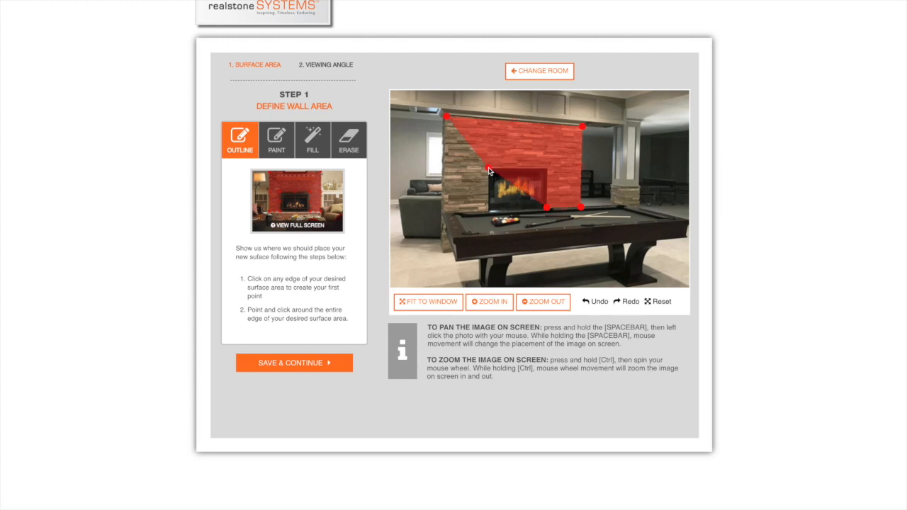
click(489, 211)
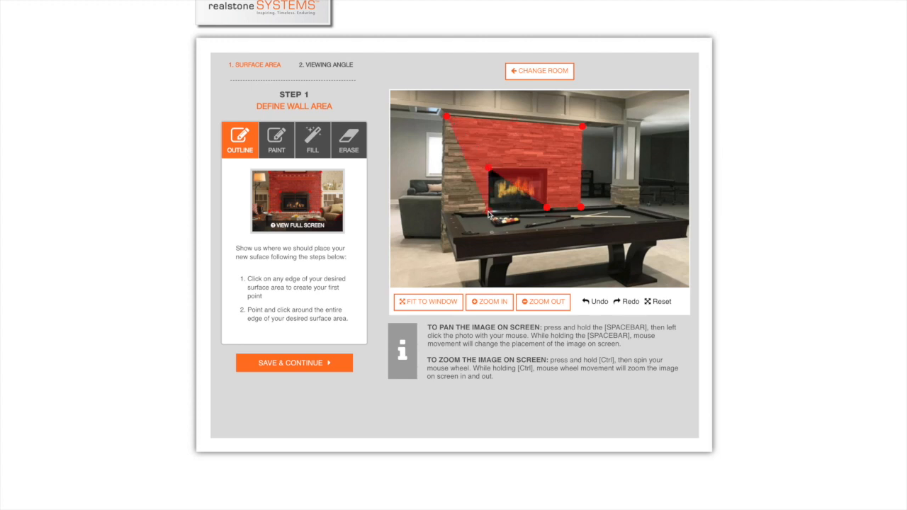
Reshape the wall outline to exclude the firebox and follow the stone's outer edge down to the pool table, and save the area
drag(548, 207, 550, 170)
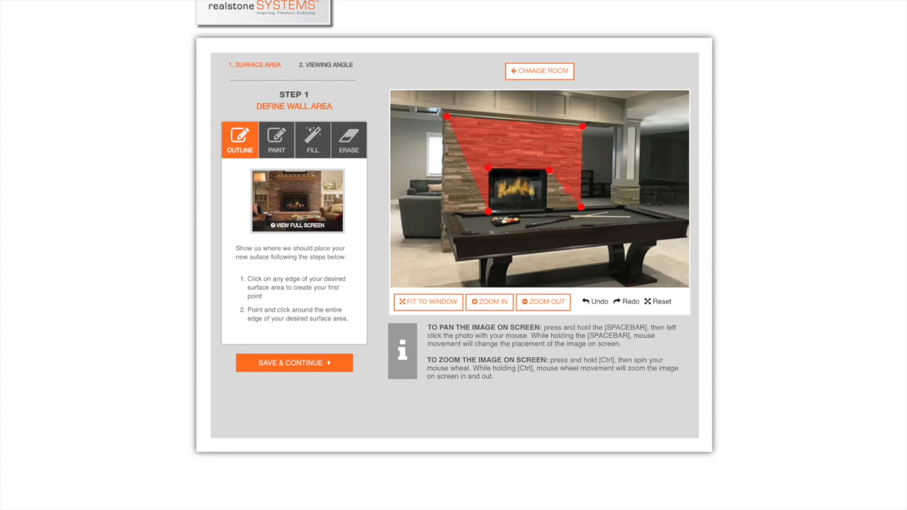
drag(566, 188, 547, 210)
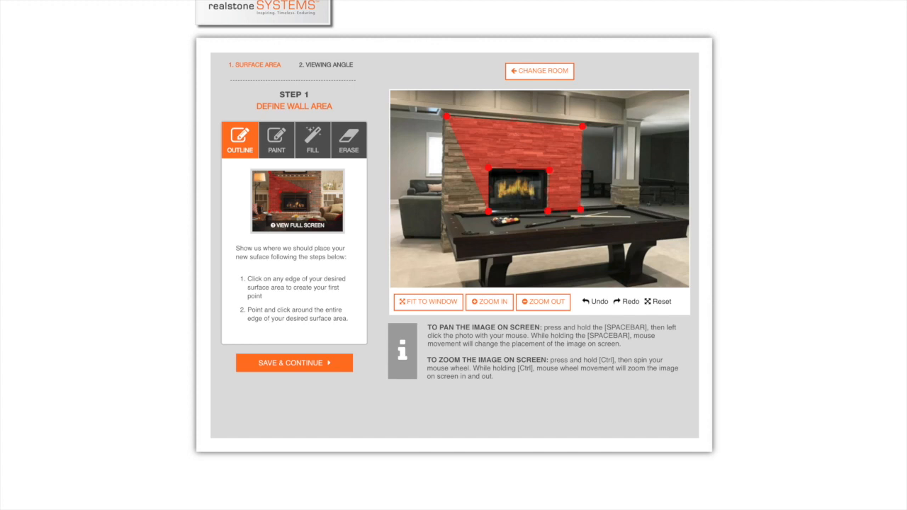
click(471, 170)
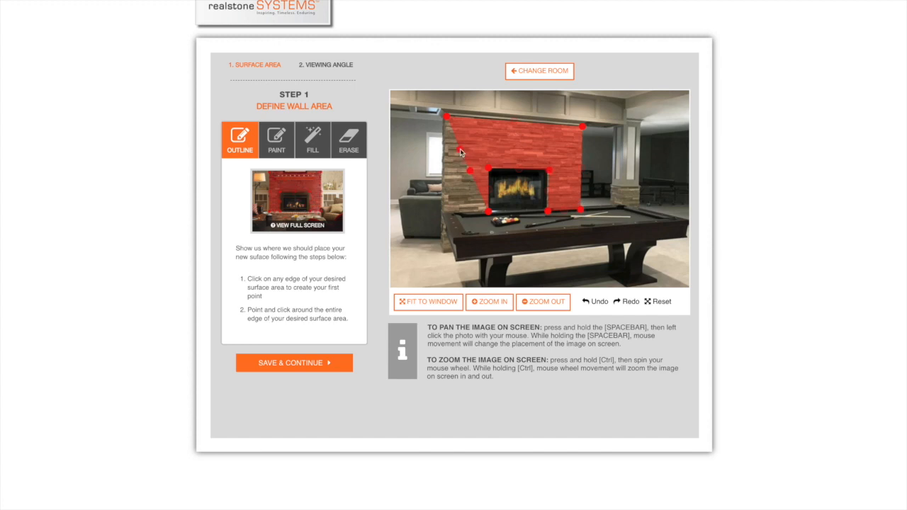
click(461, 151)
drag(455, 200, 444, 213)
drag(453, 157, 443, 149)
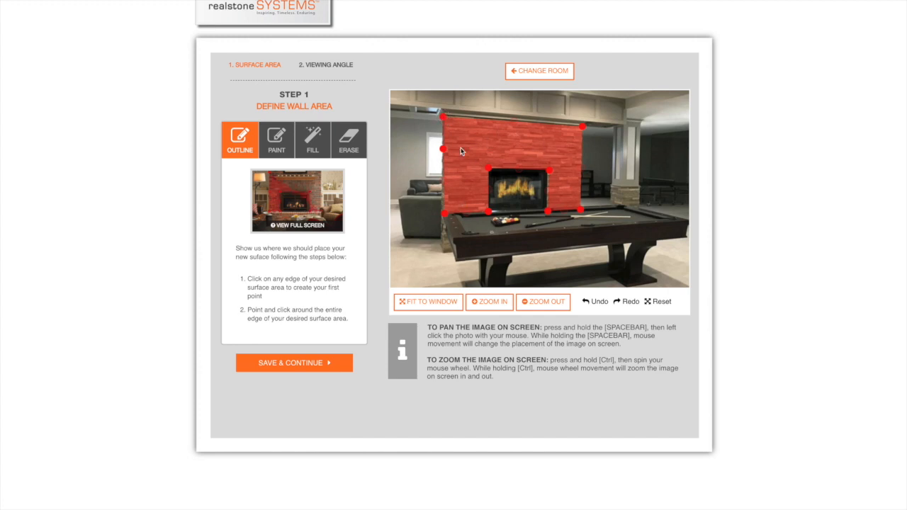
click(305, 367)
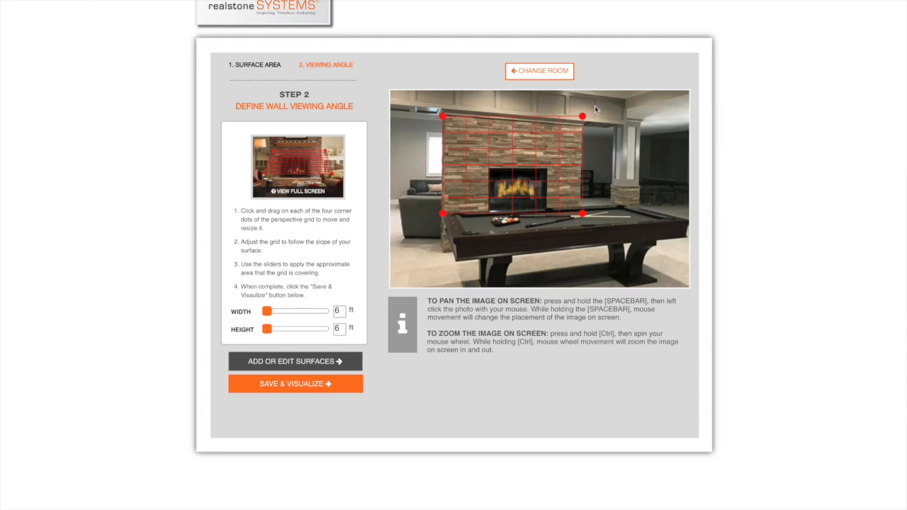
Fit the perspective grid's two corners near the column to the fireplace wall's slope and set its height to 5 ft
drag(583, 117, 582, 125)
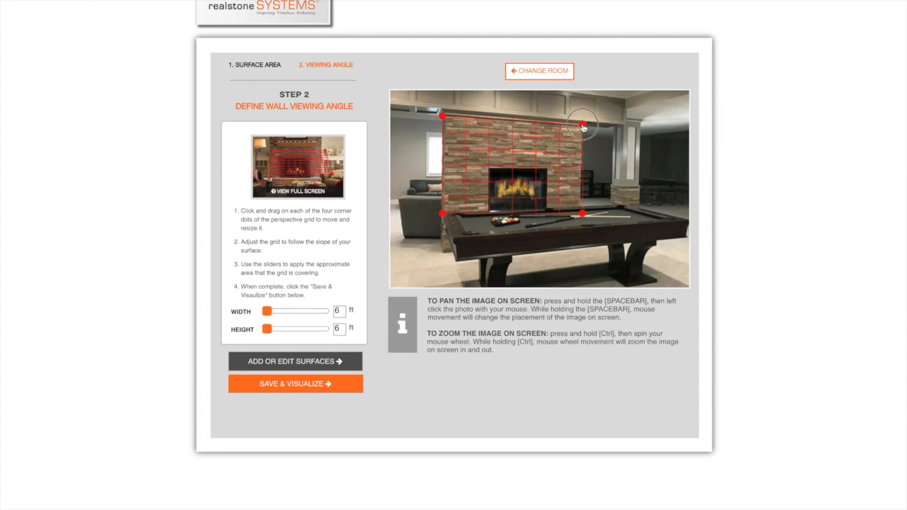
drag(582, 213, 581, 207)
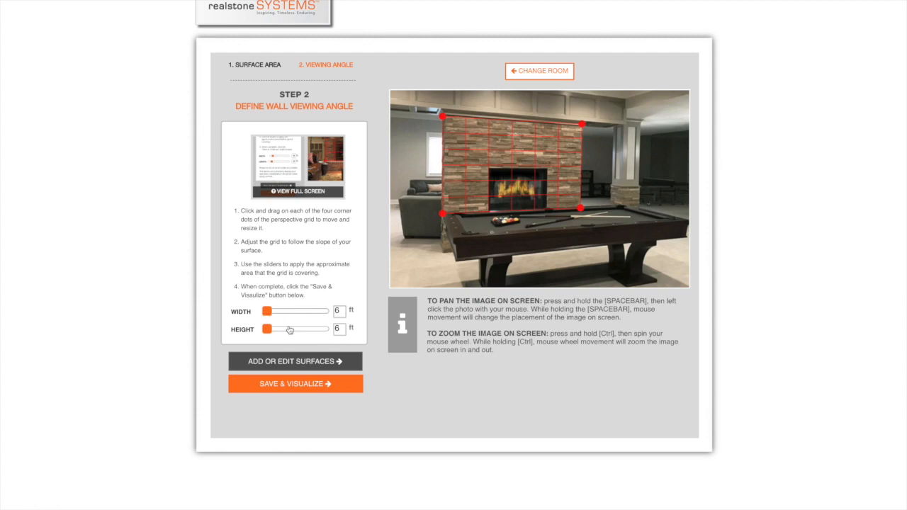
drag(267, 332, 244, 329)
double_click(337, 329)
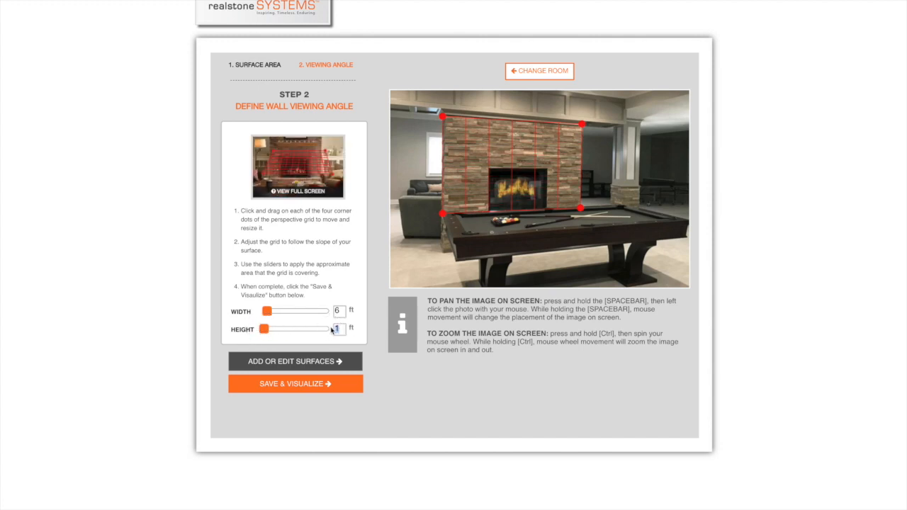
text(5)
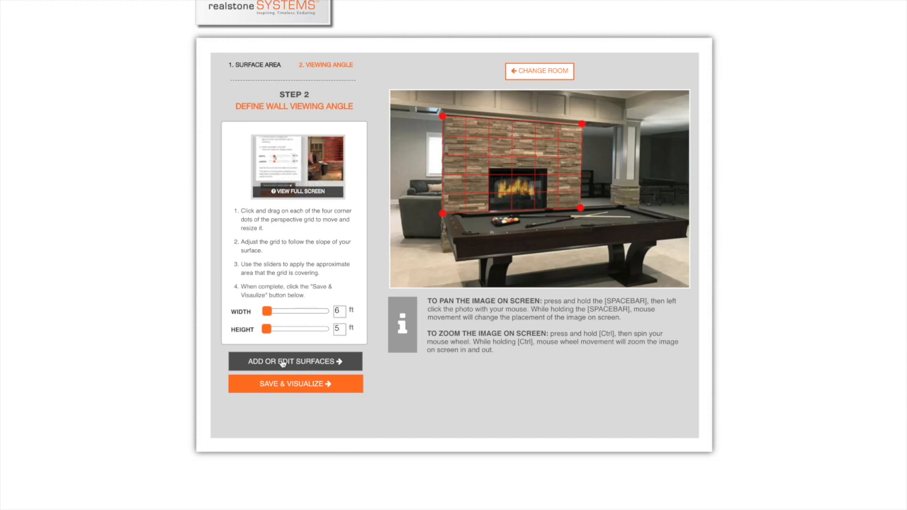
Add a second wall surface, outline the stone base of the column behind the pool table, and save the area
click(281, 363)
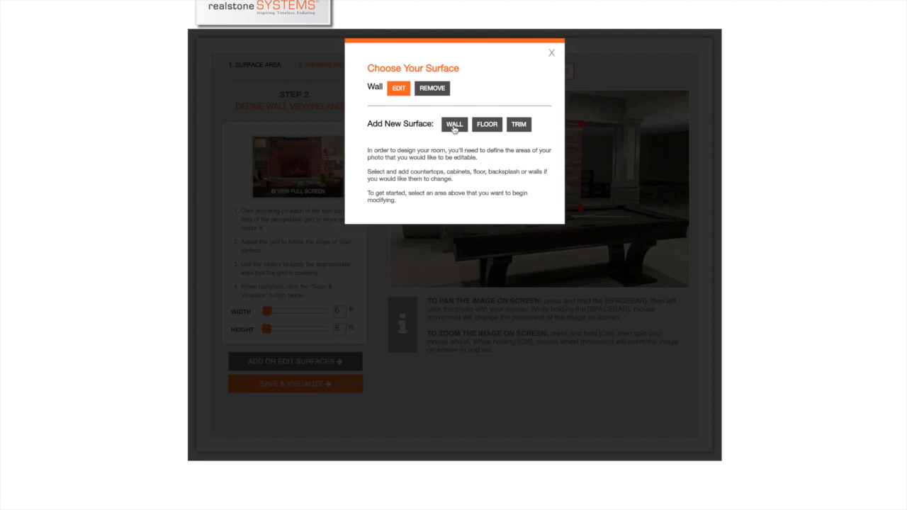
click(454, 125)
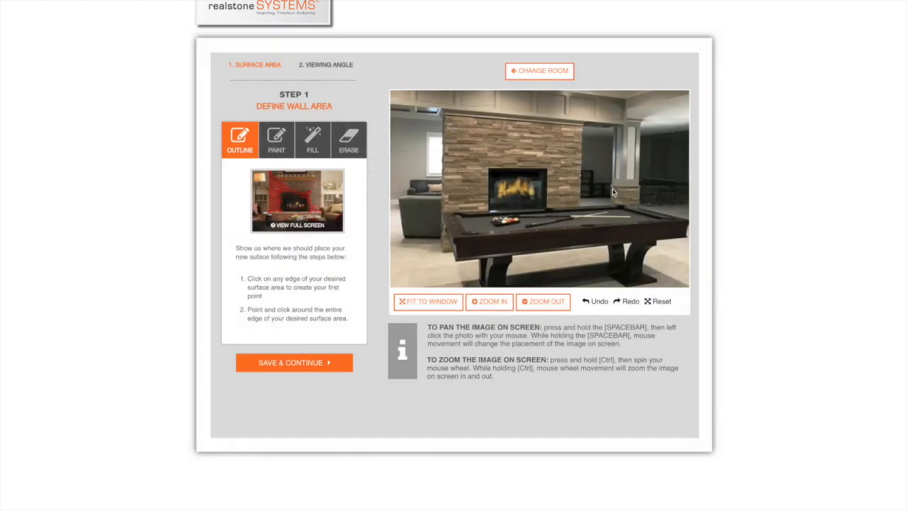
click(612, 186)
click(621, 190)
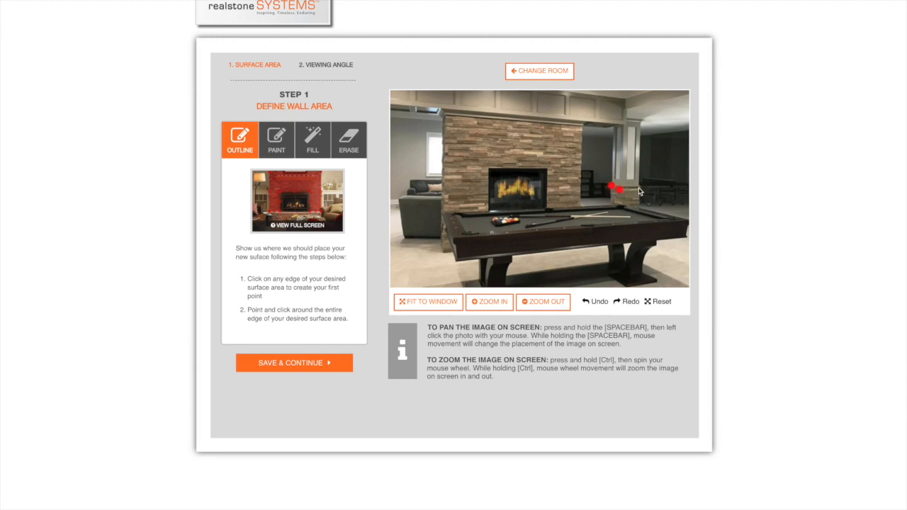
click(639, 206)
click(624, 207)
click(610, 205)
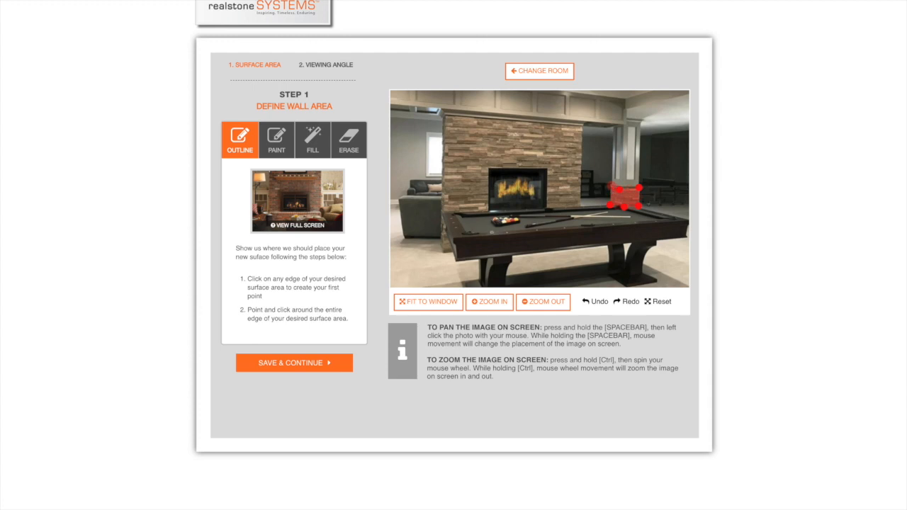
click(313, 363)
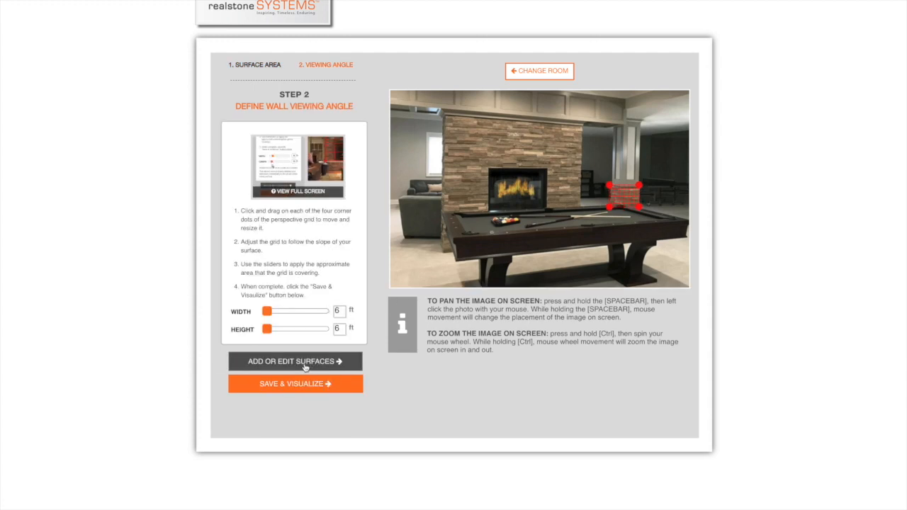
Set the column base's width to 2 ft and height to 1.5 ft, and save the surfaces to start designing the room
drag(340, 311, 330, 332)
text(2)
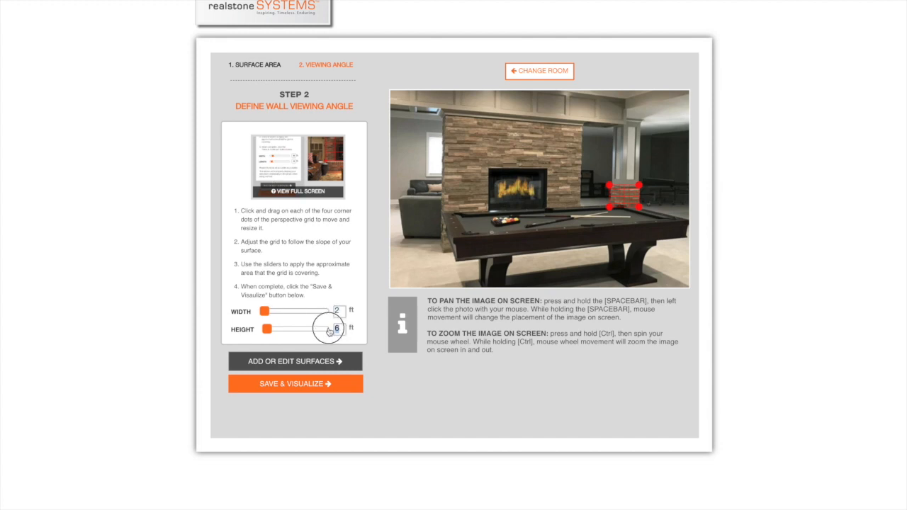
text(1.5)
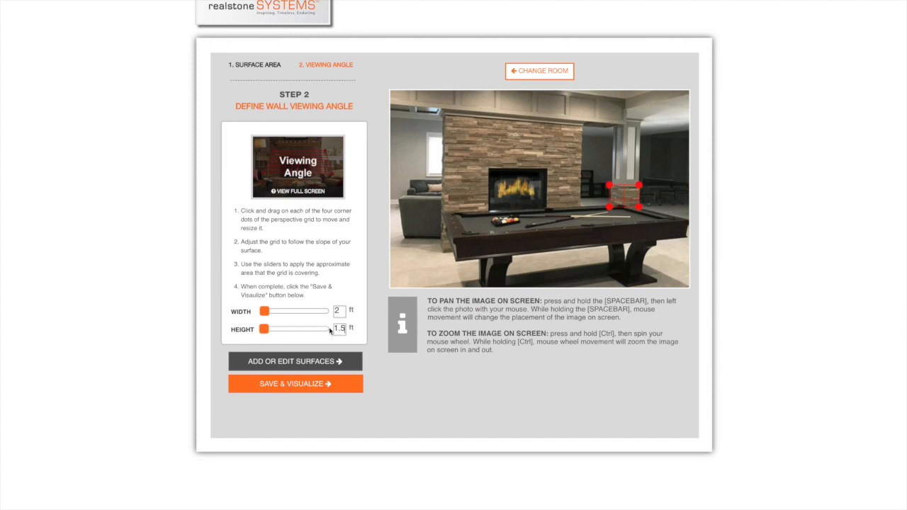
click(312, 386)
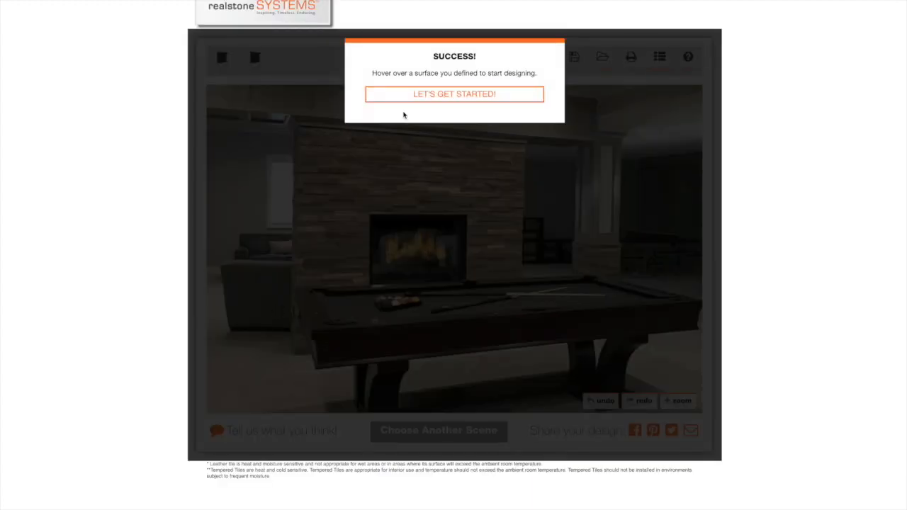
click(489, 97)
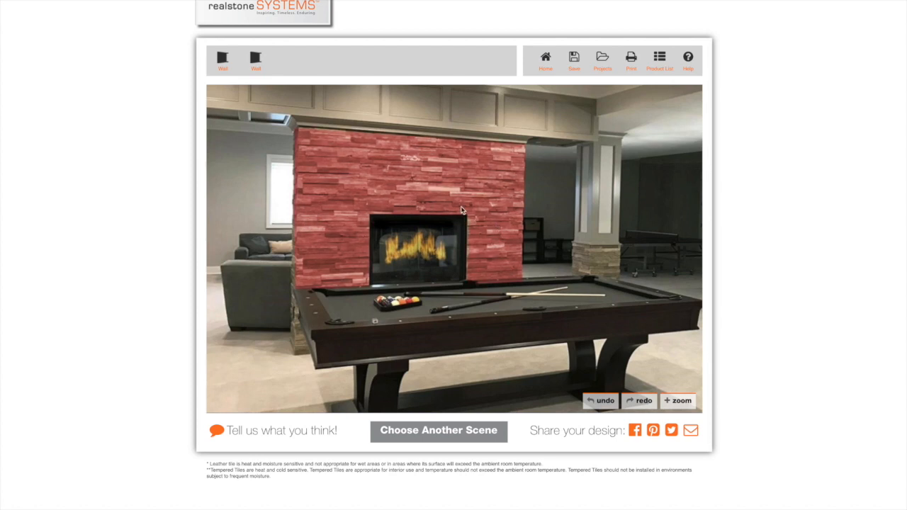
Try Pewter Ledgestone on the fireplace wall, replace it with Reclaimed Wood Multi, and cover the column base with the pale grey stone plank tile
click(410, 186)
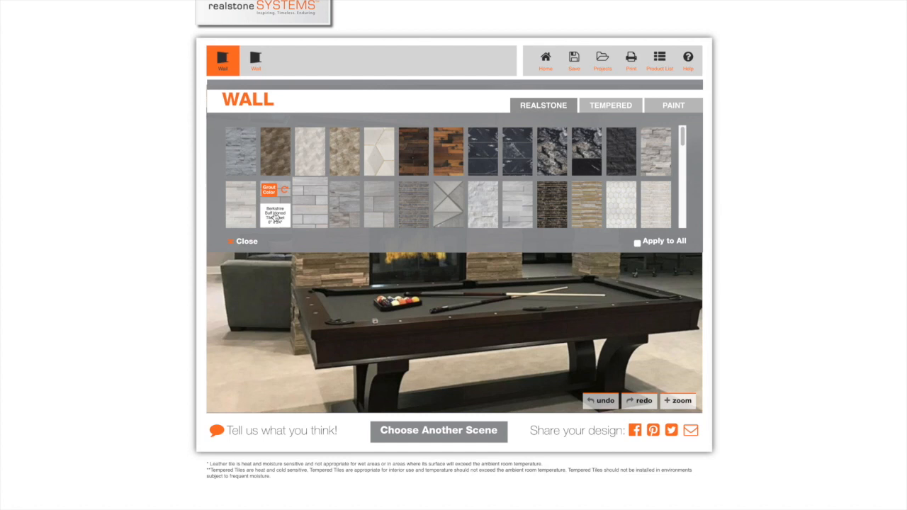
click(239, 149)
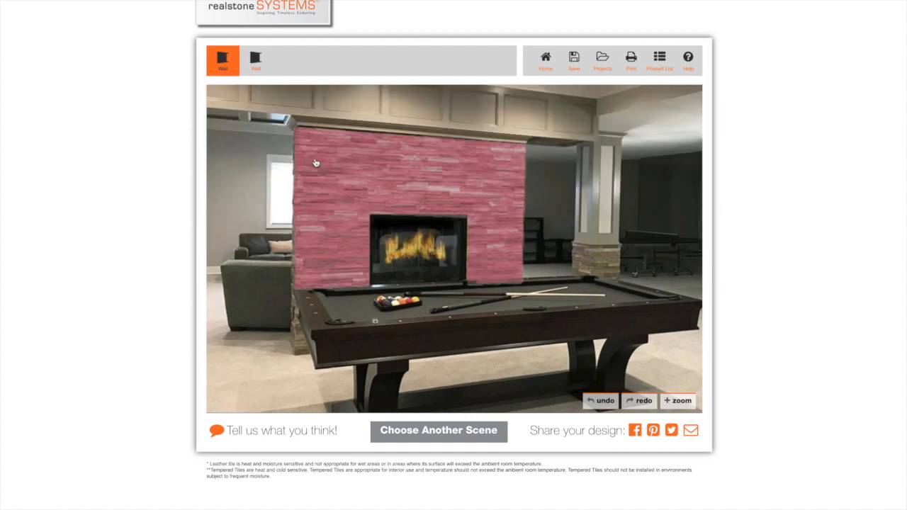
click(316, 163)
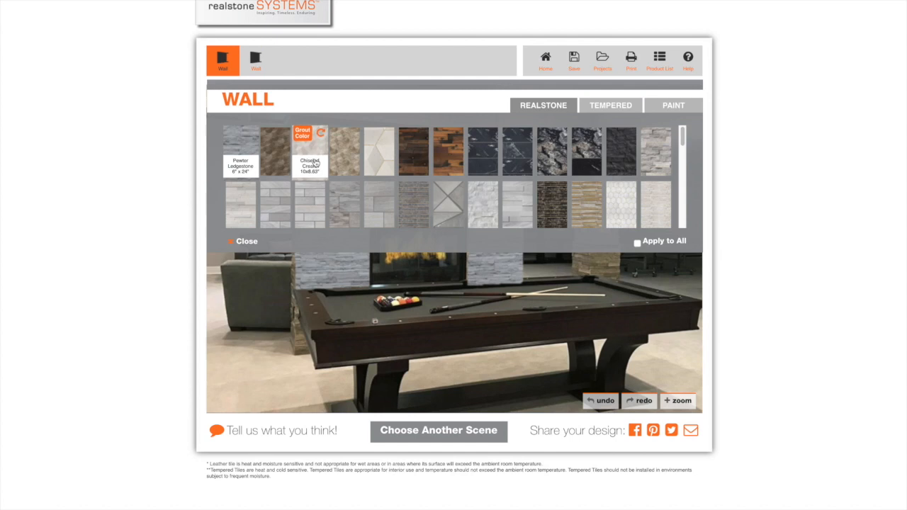
click(447, 148)
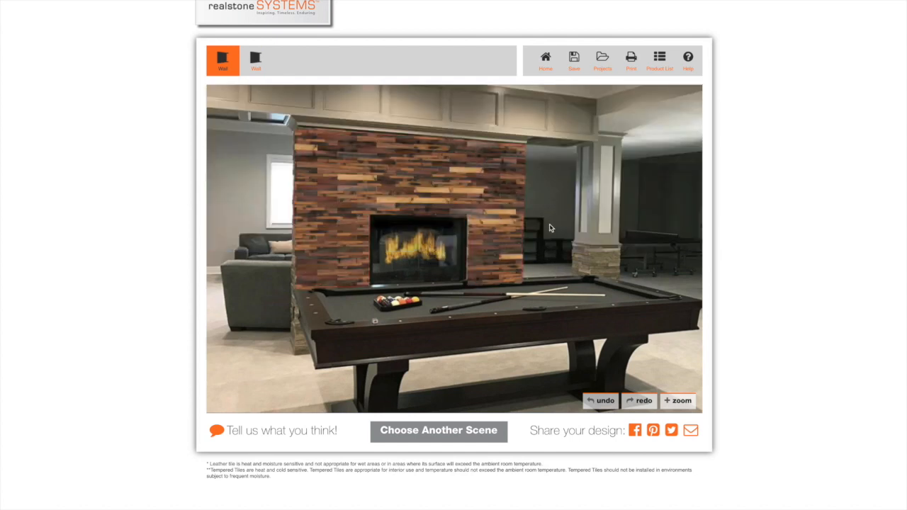
click(604, 266)
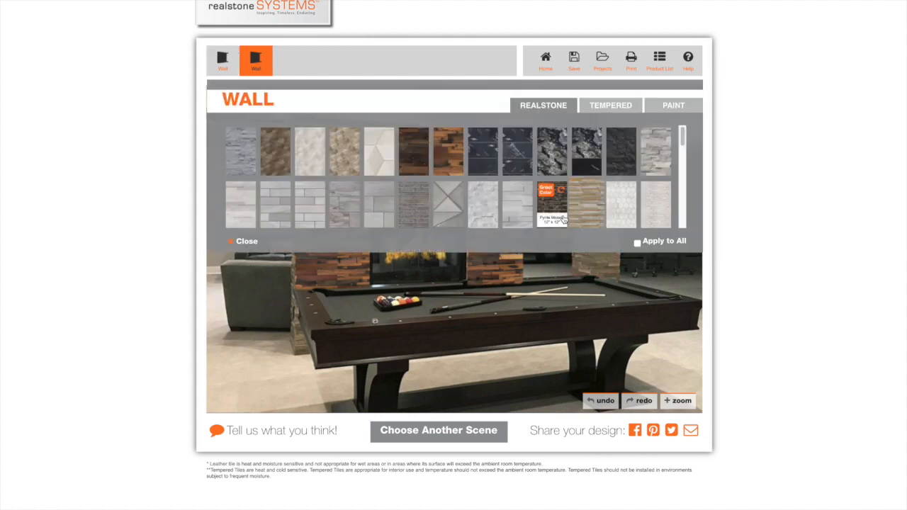
click(516, 199)
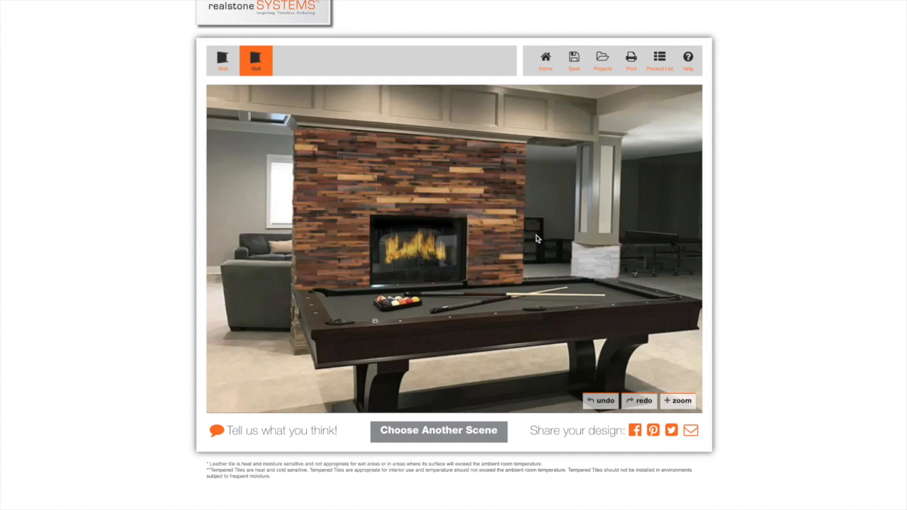
Save the fireplace room design as a project named test1
click(629, 62)
click(574, 59)
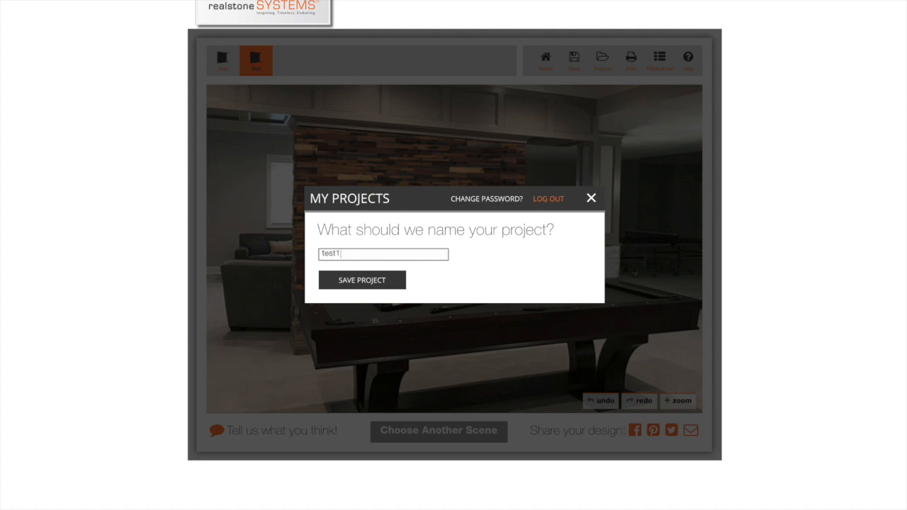
click(352, 282)
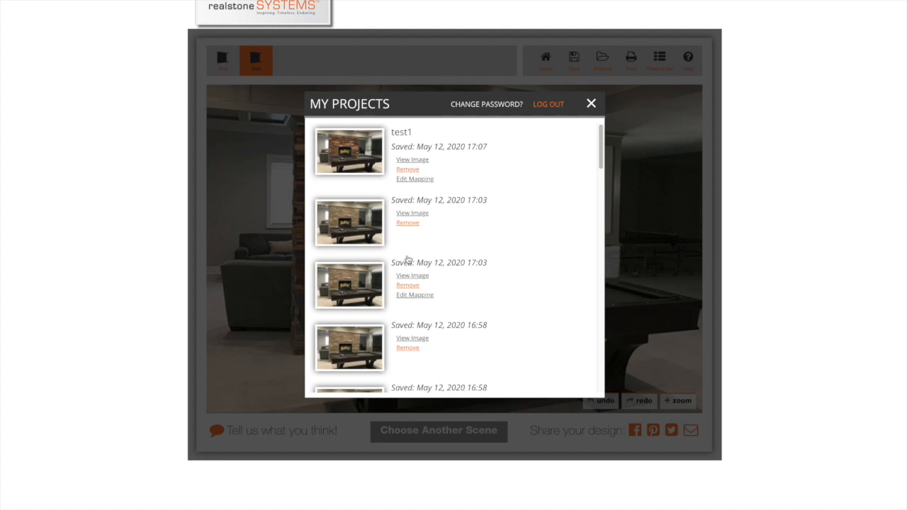
Edit the mapping of project test1, adding a wall surface that outlines the front face of the column above its stone base
click(418, 180)
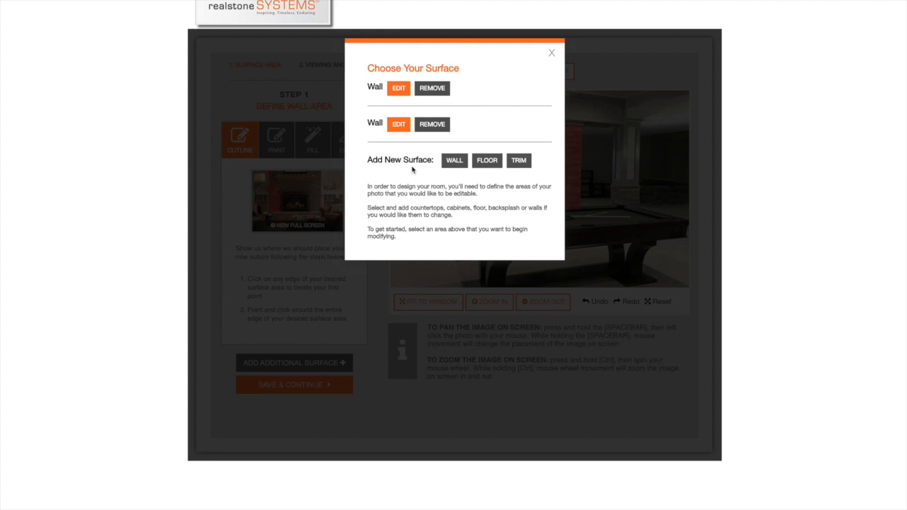
click(454, 161)
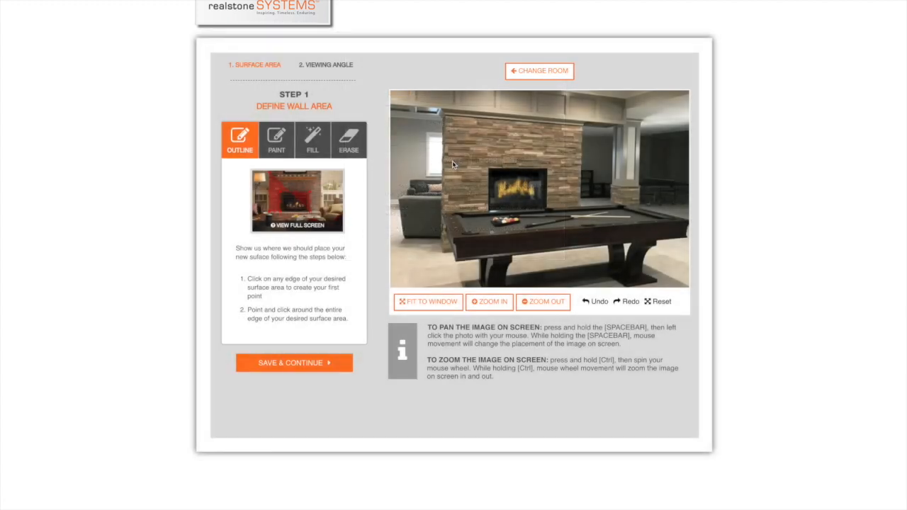
click(624, 125)
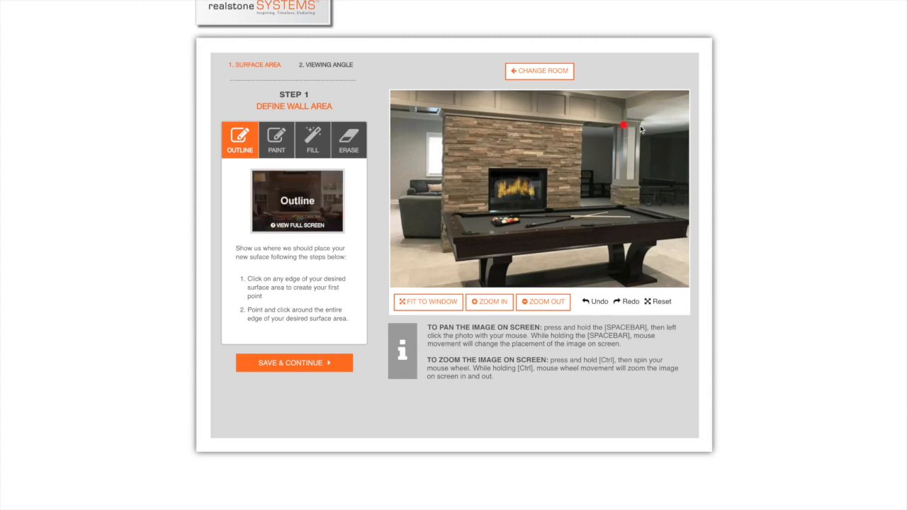
click(640, 125)
click(640, 186)
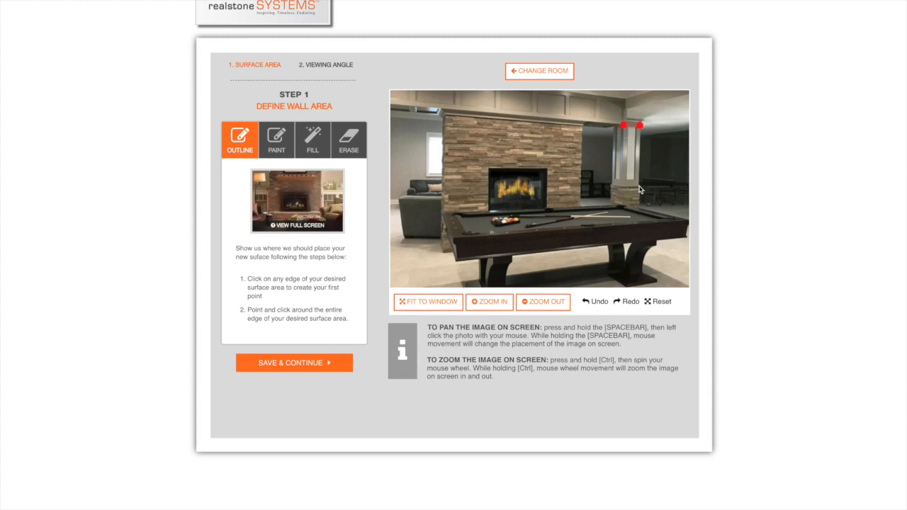
click(623, 187)
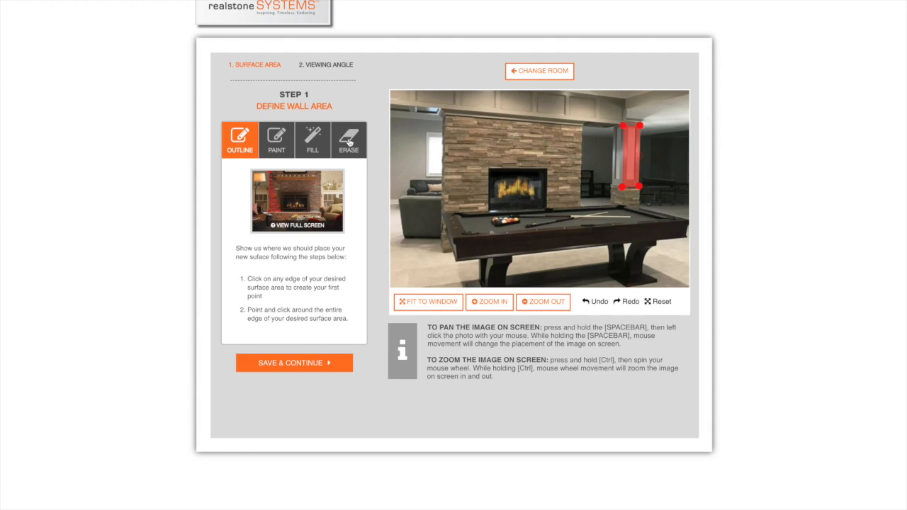
Erase the outlined surface from the front face of the column, using the medium, small and large eraser sizes
click(350, 144)
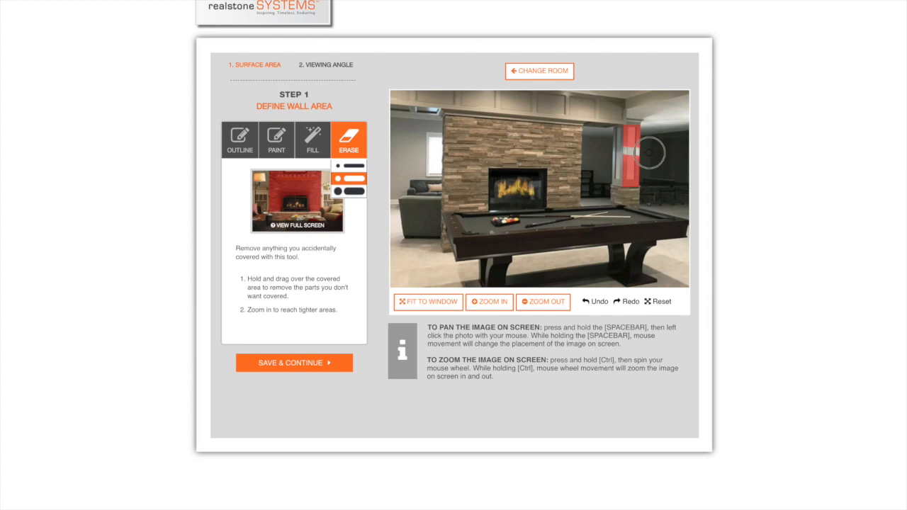
click(355, 168)
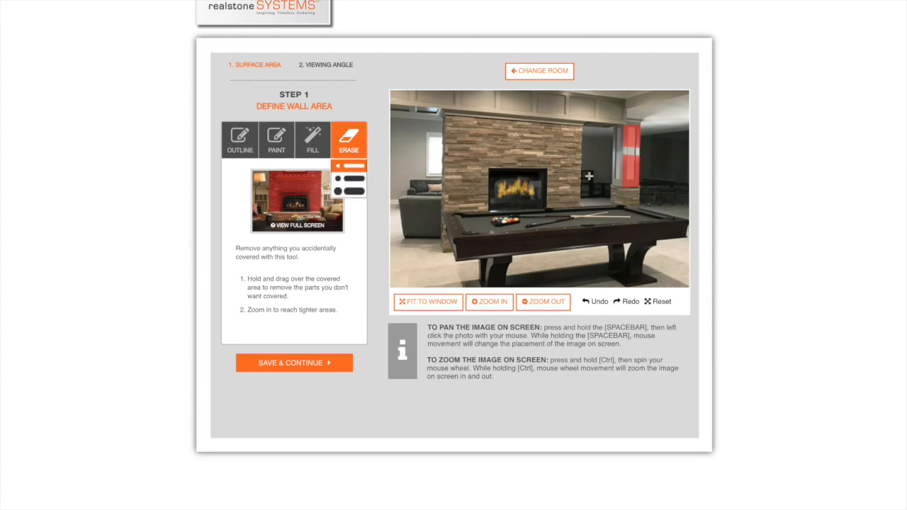
mouse_move(614, 163)
mouse_down()
mouse_move(660, 166)
mouse_move(642, 179)
mouse_move(656, 179)
mouse_move(608, 180)
mouse_move(629, 138)
mouse_up()
click(355, 195)
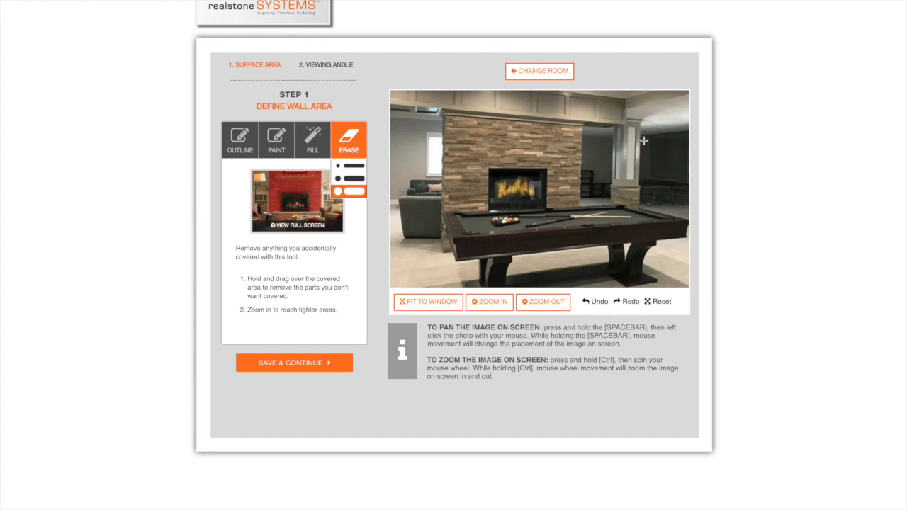
Paint a short vertical stroke near the column's top with the medium brush and a smiley face below it with the small brush
click(276, 144)
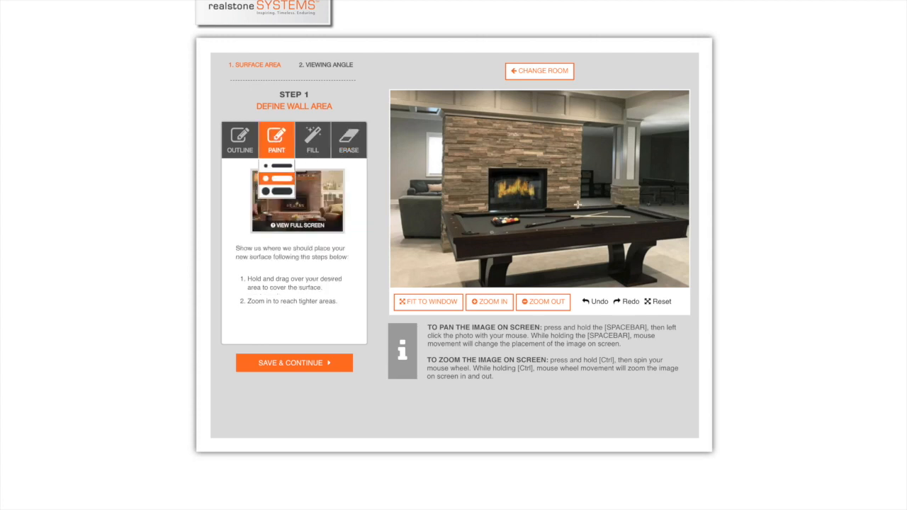
drag(629, 127, 630, 150)
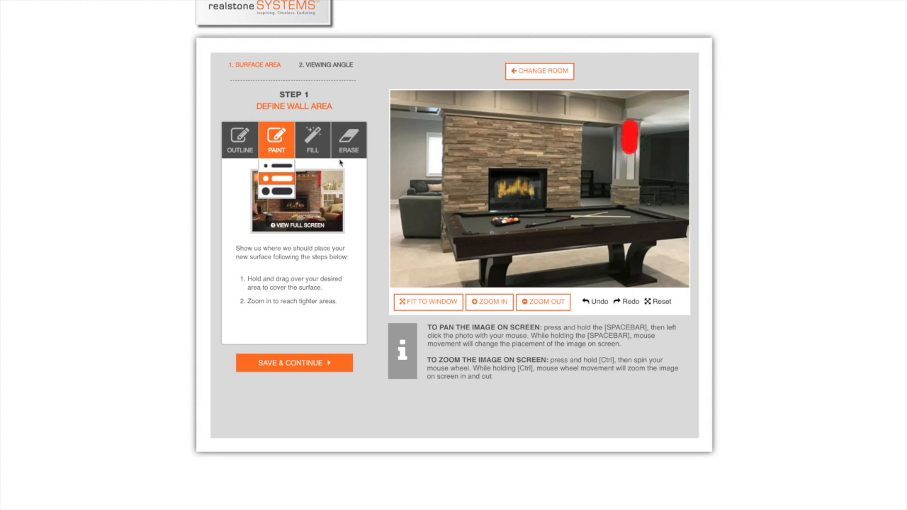
click(278, 168)
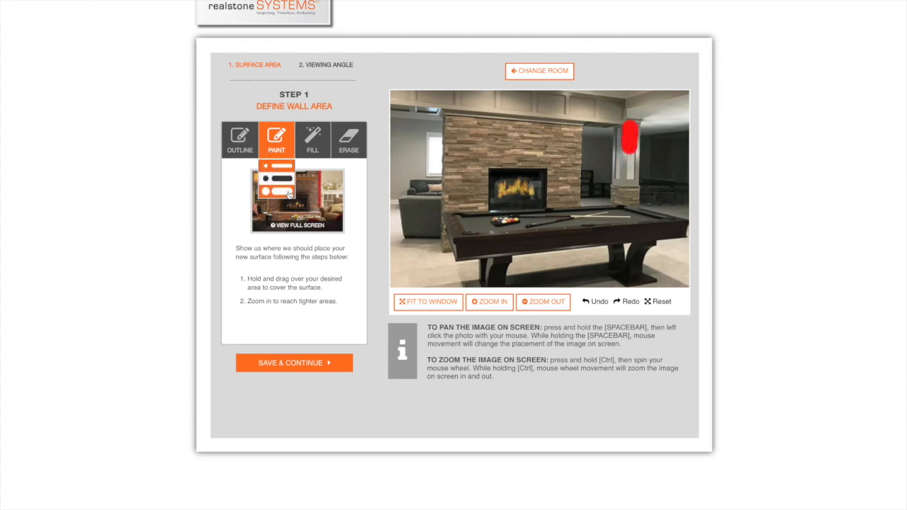
click(641, 171)
mouse_move(616, 180)
mouse_down()
mouse_move(631, 191)
mouse_move(650, 174)
mouse_up()
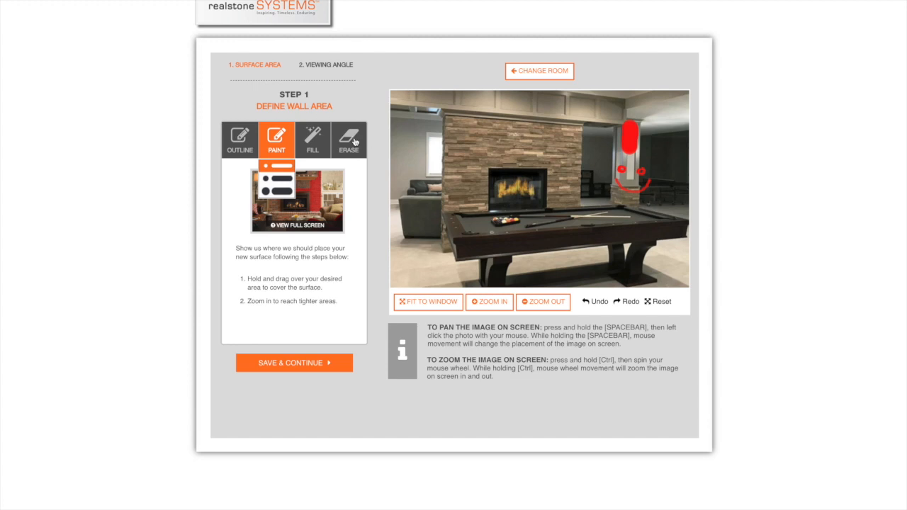
Erase the painted stroke and smiley face from the column with the medium eraser
click(349, 143)
mouse_move(632, 166)
mouse_down()
mouse_move(617, 190)
mouse_move(629, 193)
mouse_move(612, 190)
mouse_move(652, 181)
mouse_move(615, 185)
mouse_move(646, 175)
mouse_move(607, 168)
mouse_move(624, 173)
mouse_move(611, 177)
mouse_move(642, 149)
mouse_move(634, 122)
mouse_move(643, 126)
mouse_up()
click(349, 178)
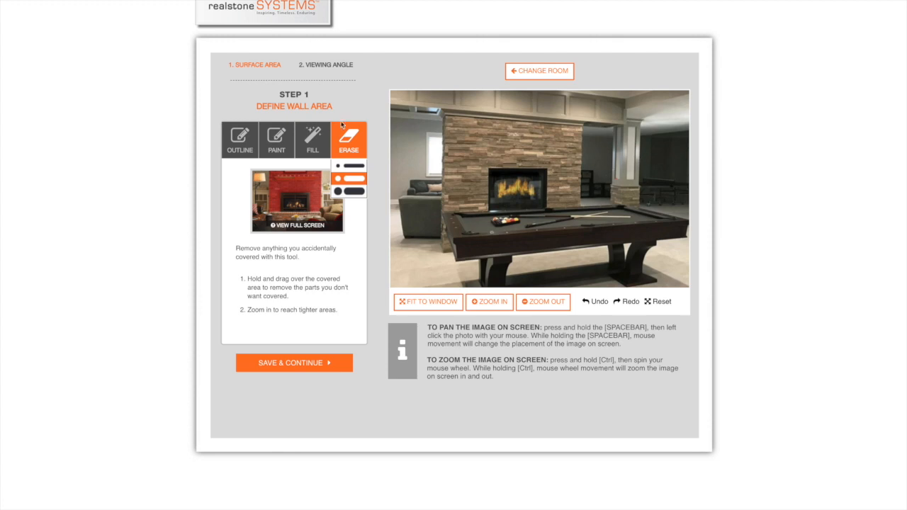
Use the Fill tool to mark several stones on the upper part of the fireplace wall and the dark surround of the firebox
click(309, 140)
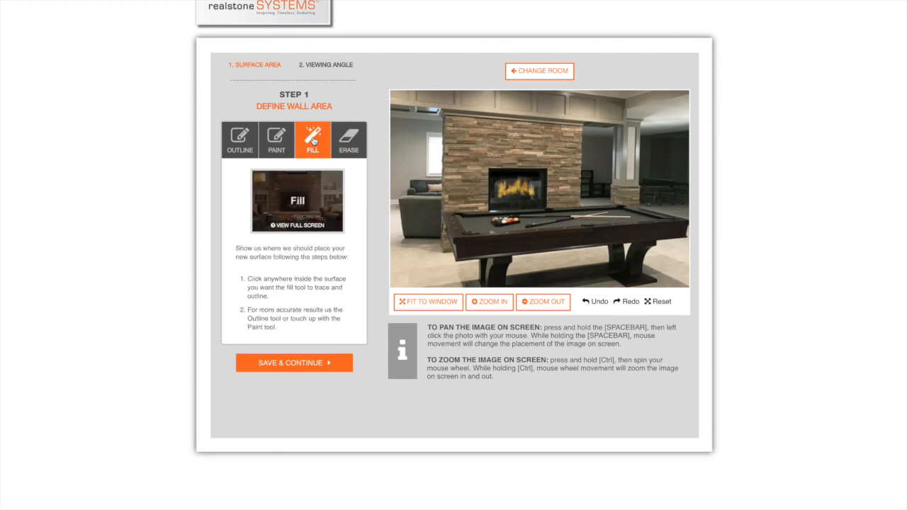
click(450, 120)
click(465, 135)
click(486, 154)
click(519, 138)
click(483, 126)
click(456, 127)
click(497, 174)
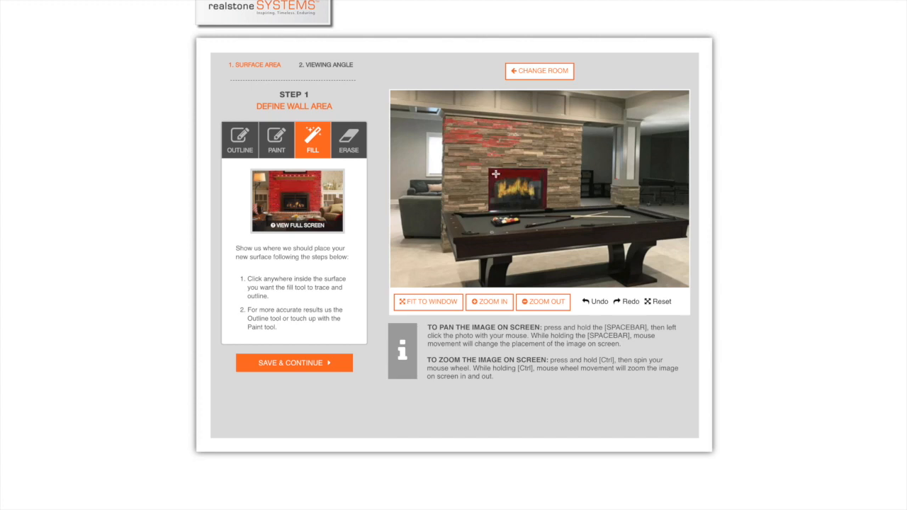
click(510, 186)
click(500, 175)
click(522, 188)
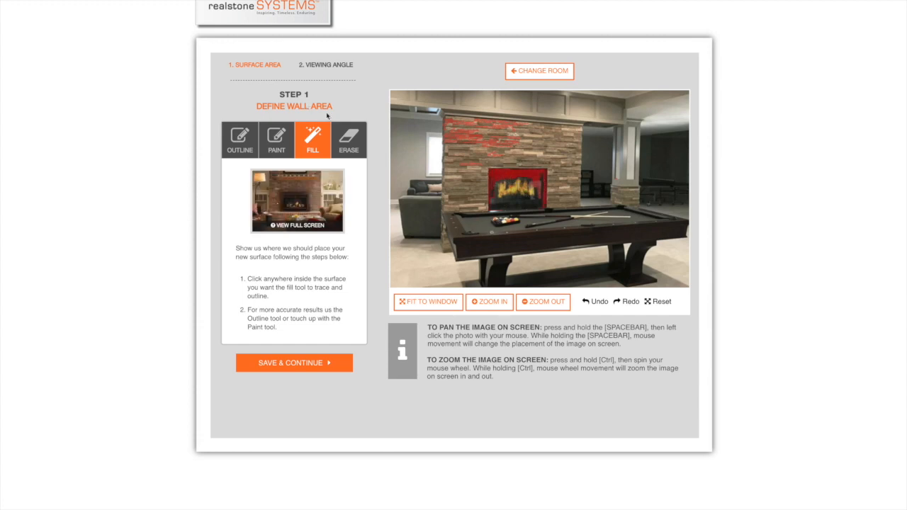
Undo the fills and earlier column edits step by step, trying Redo once along the way, back to the fireplace wall surface
click(350, 139)
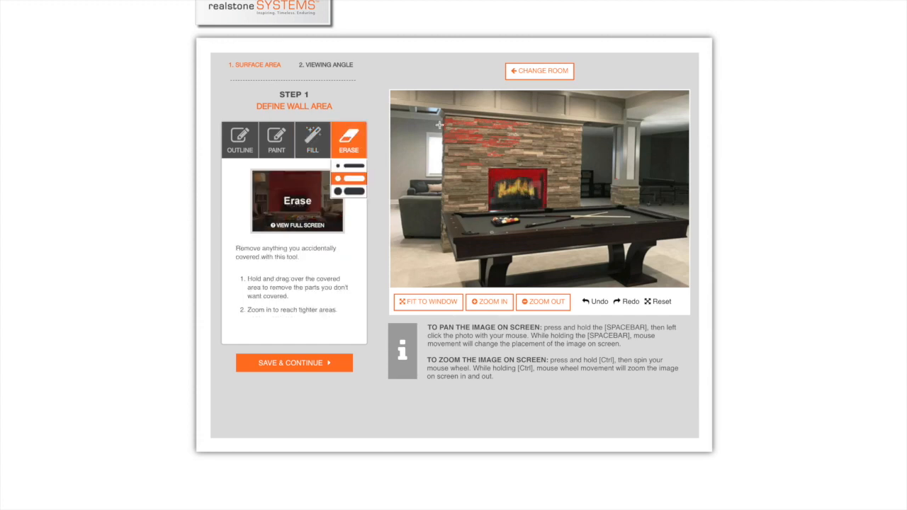
click(600, 302)
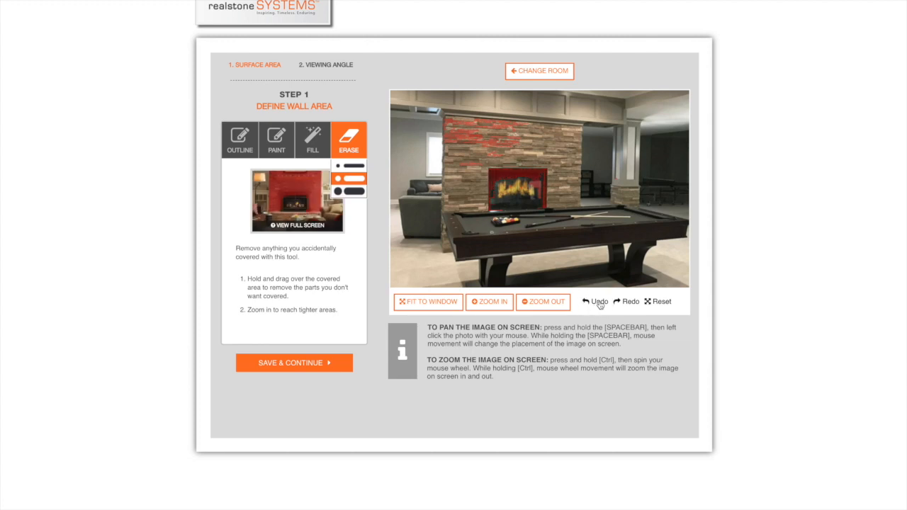
double_click(598, 303)
click(599, 303)
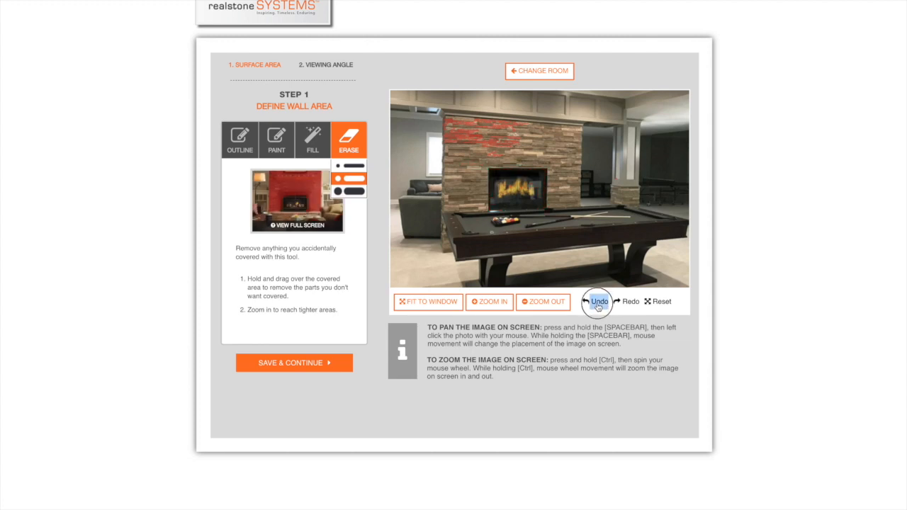
click(599, 303)
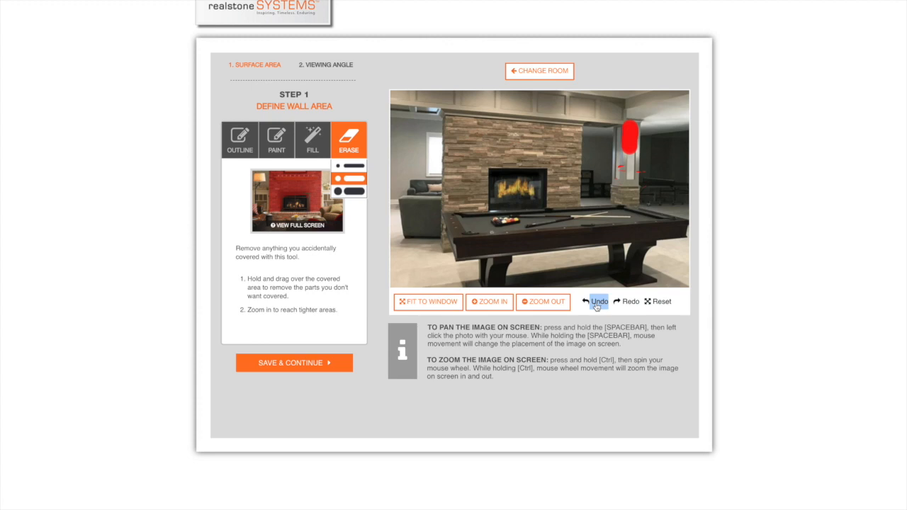
click(626, 303)
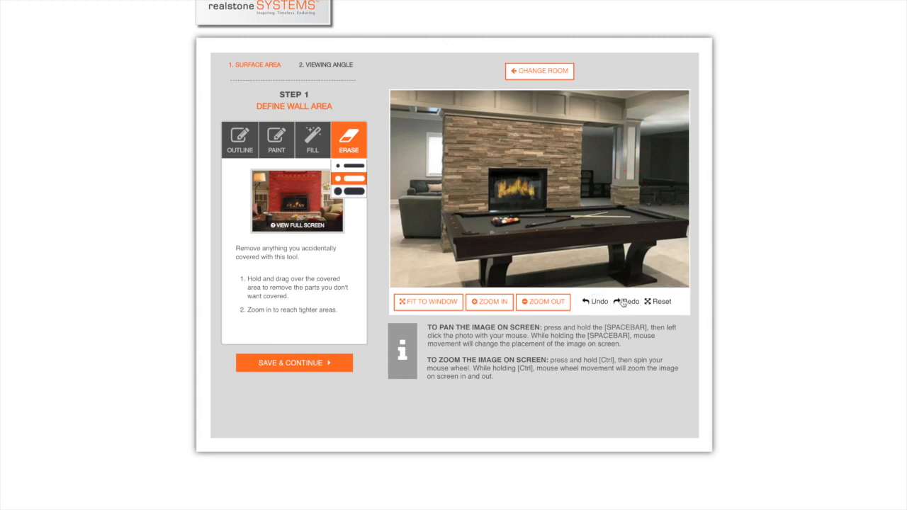
click(596, 302)
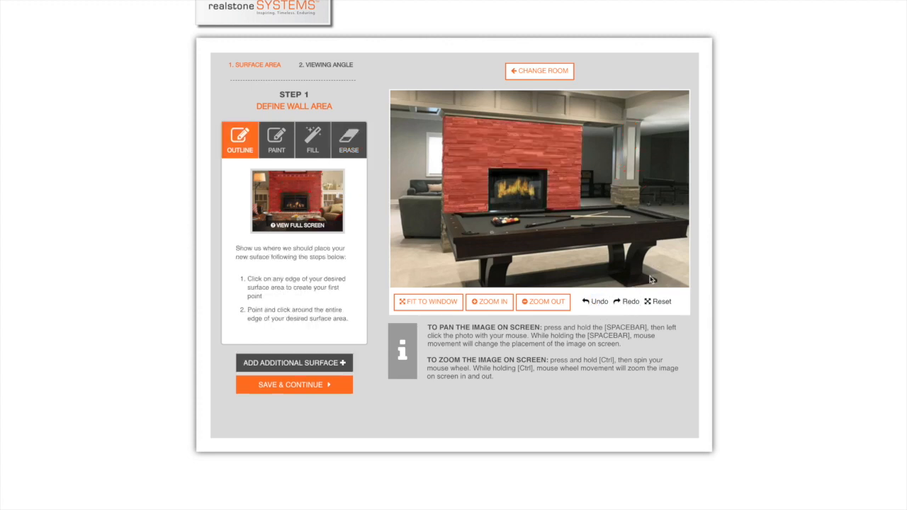
Zoom in on the mapped fireplace wall, zoom back out, and fit the photo to the window
click(490, 302)
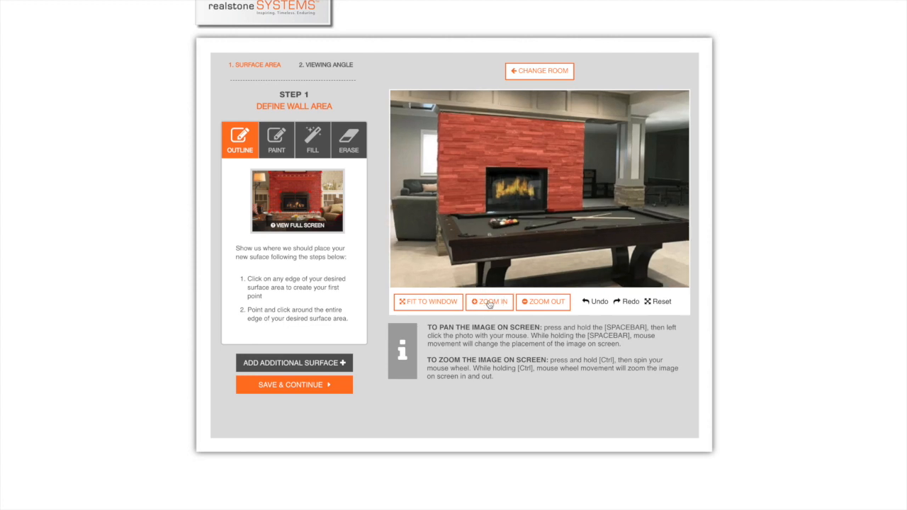
click(489, 302)
click(489, 301)
click(489, 302)
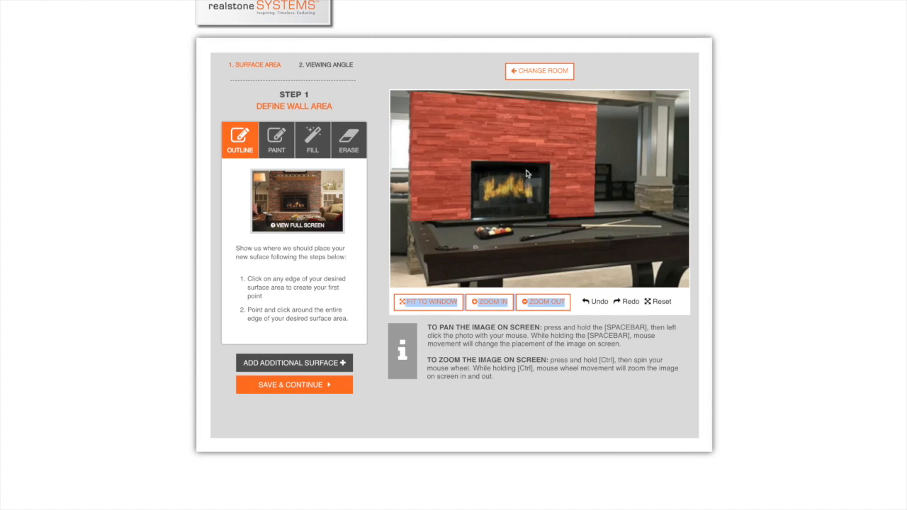
click(549, 305)
click(550, 305)
click(550, 305)
click(550, 305)
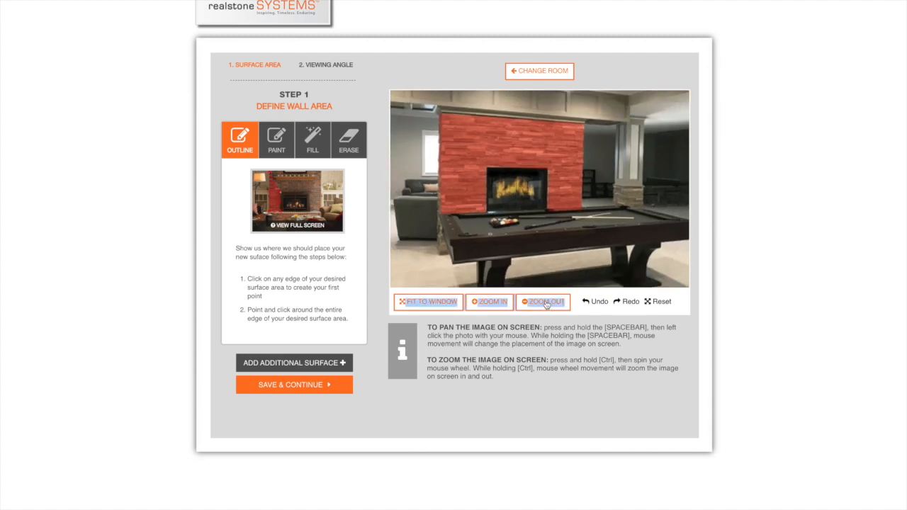
click(428, 305)
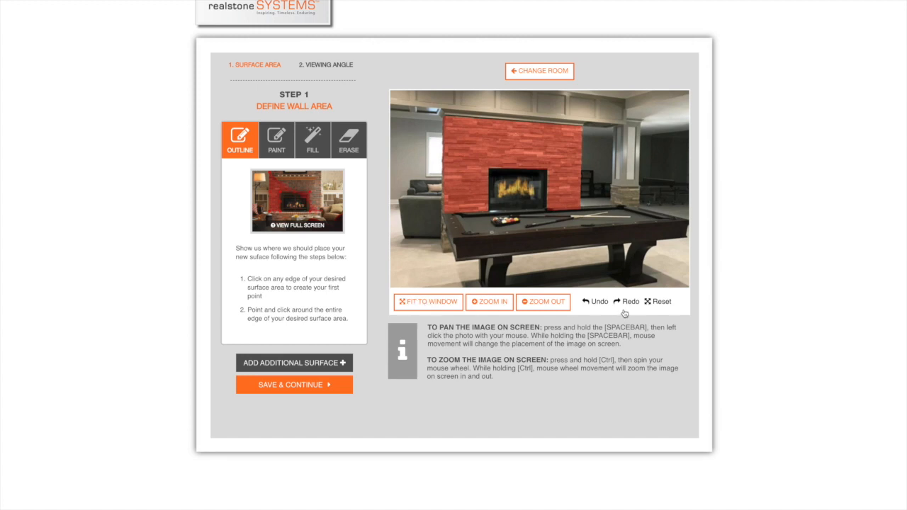
Reset the mapping to clear the marked surface from the fireplace wall
click(660, 303)
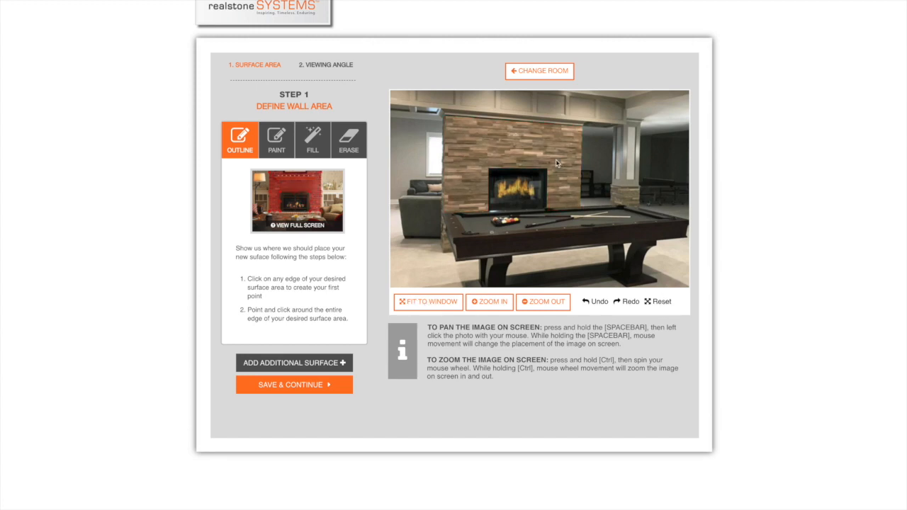